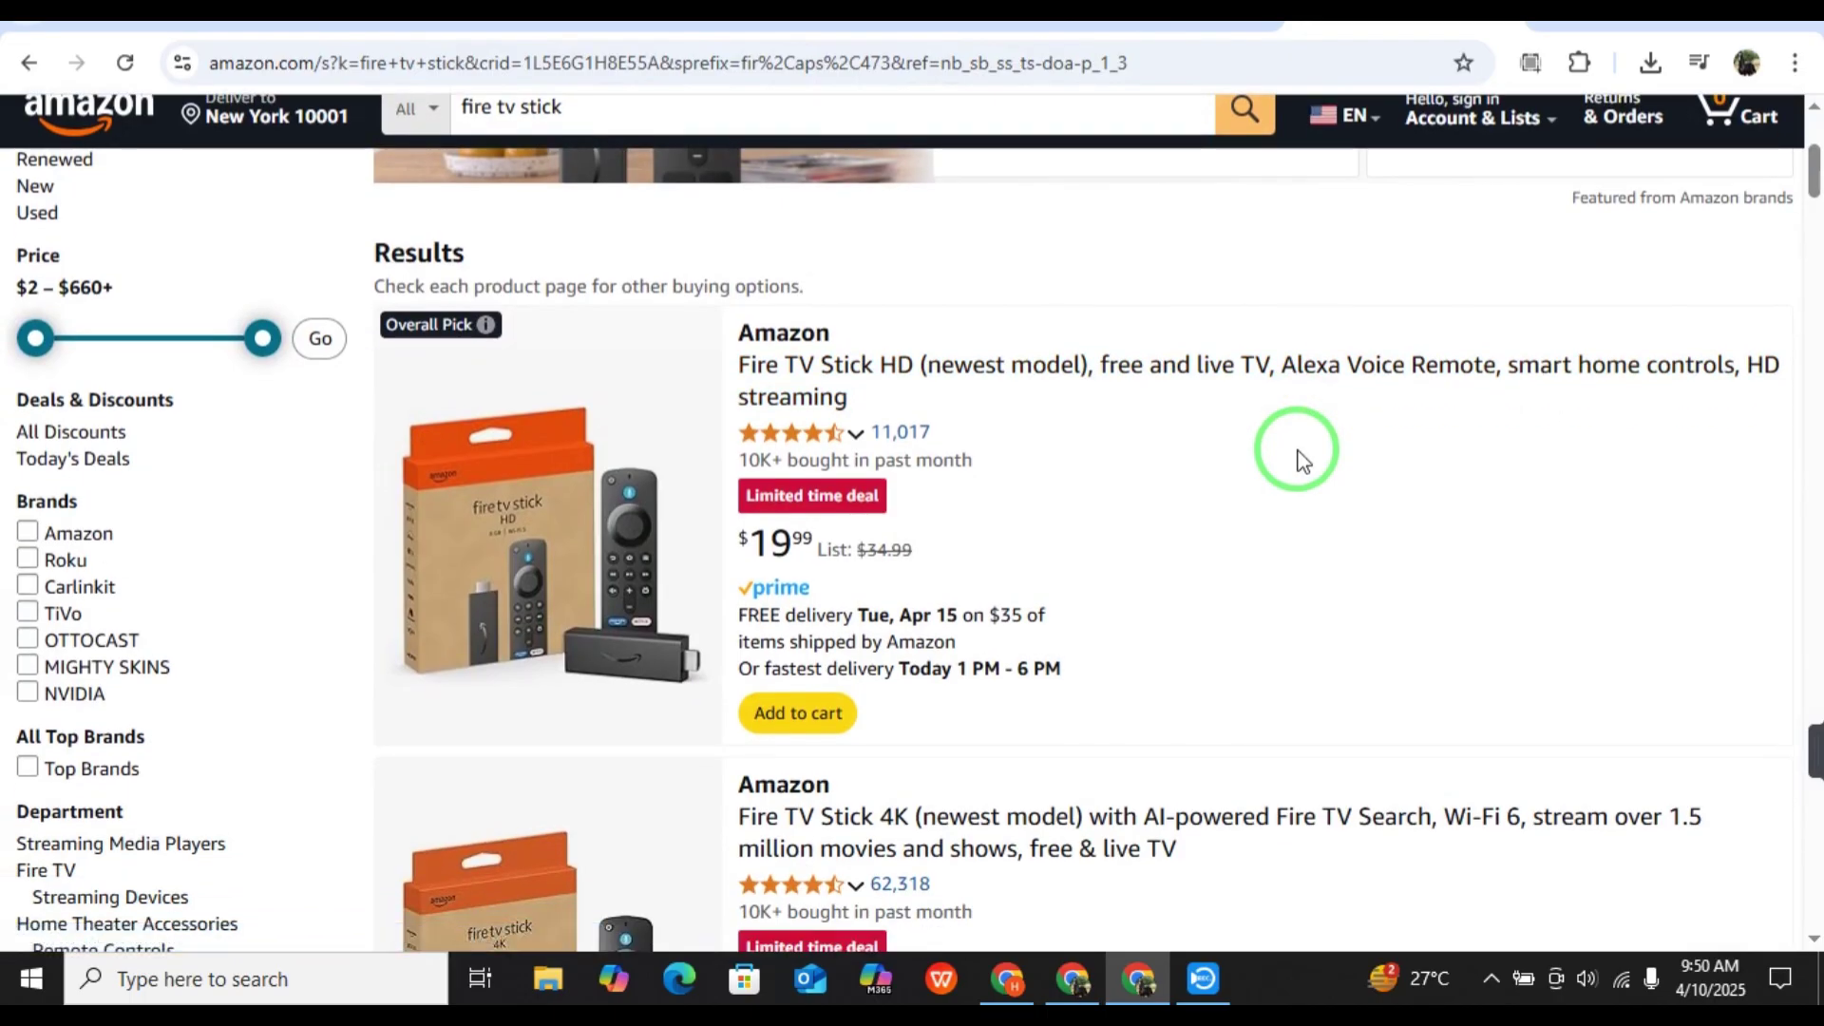
scroll(1297, 456, up, 1)
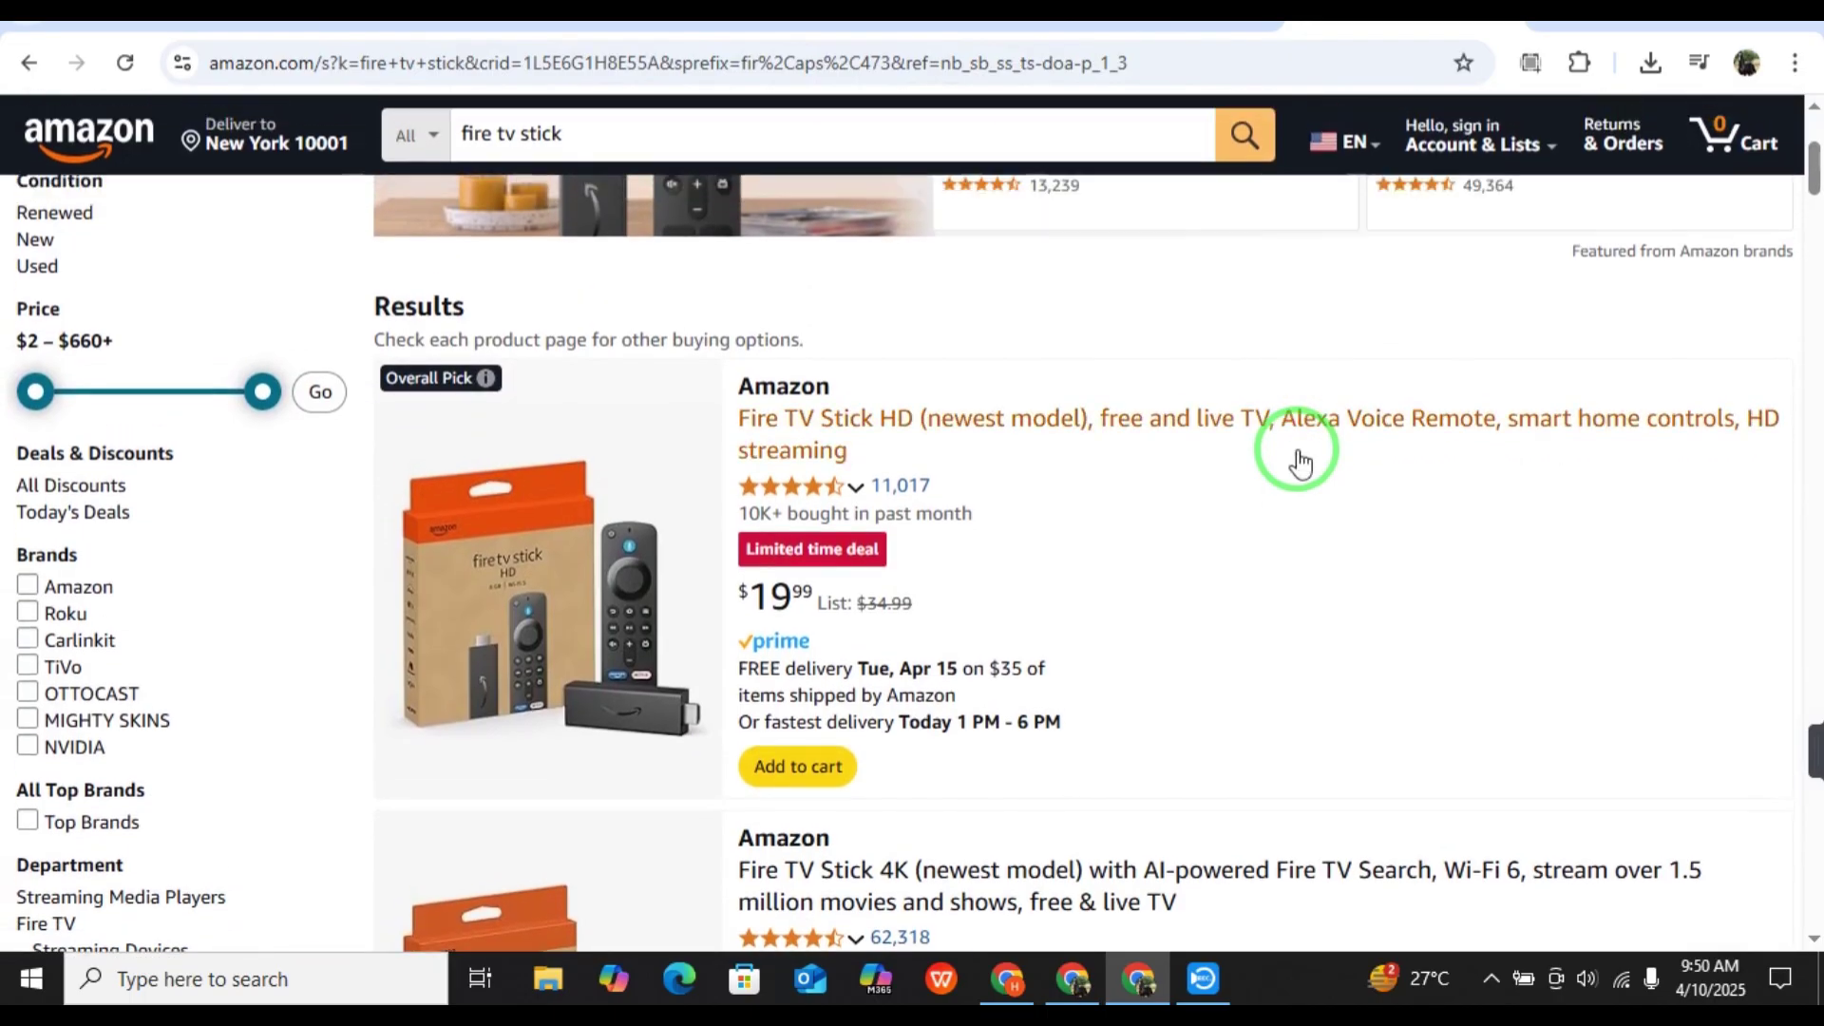
scroll(1300, 460, down, 3)
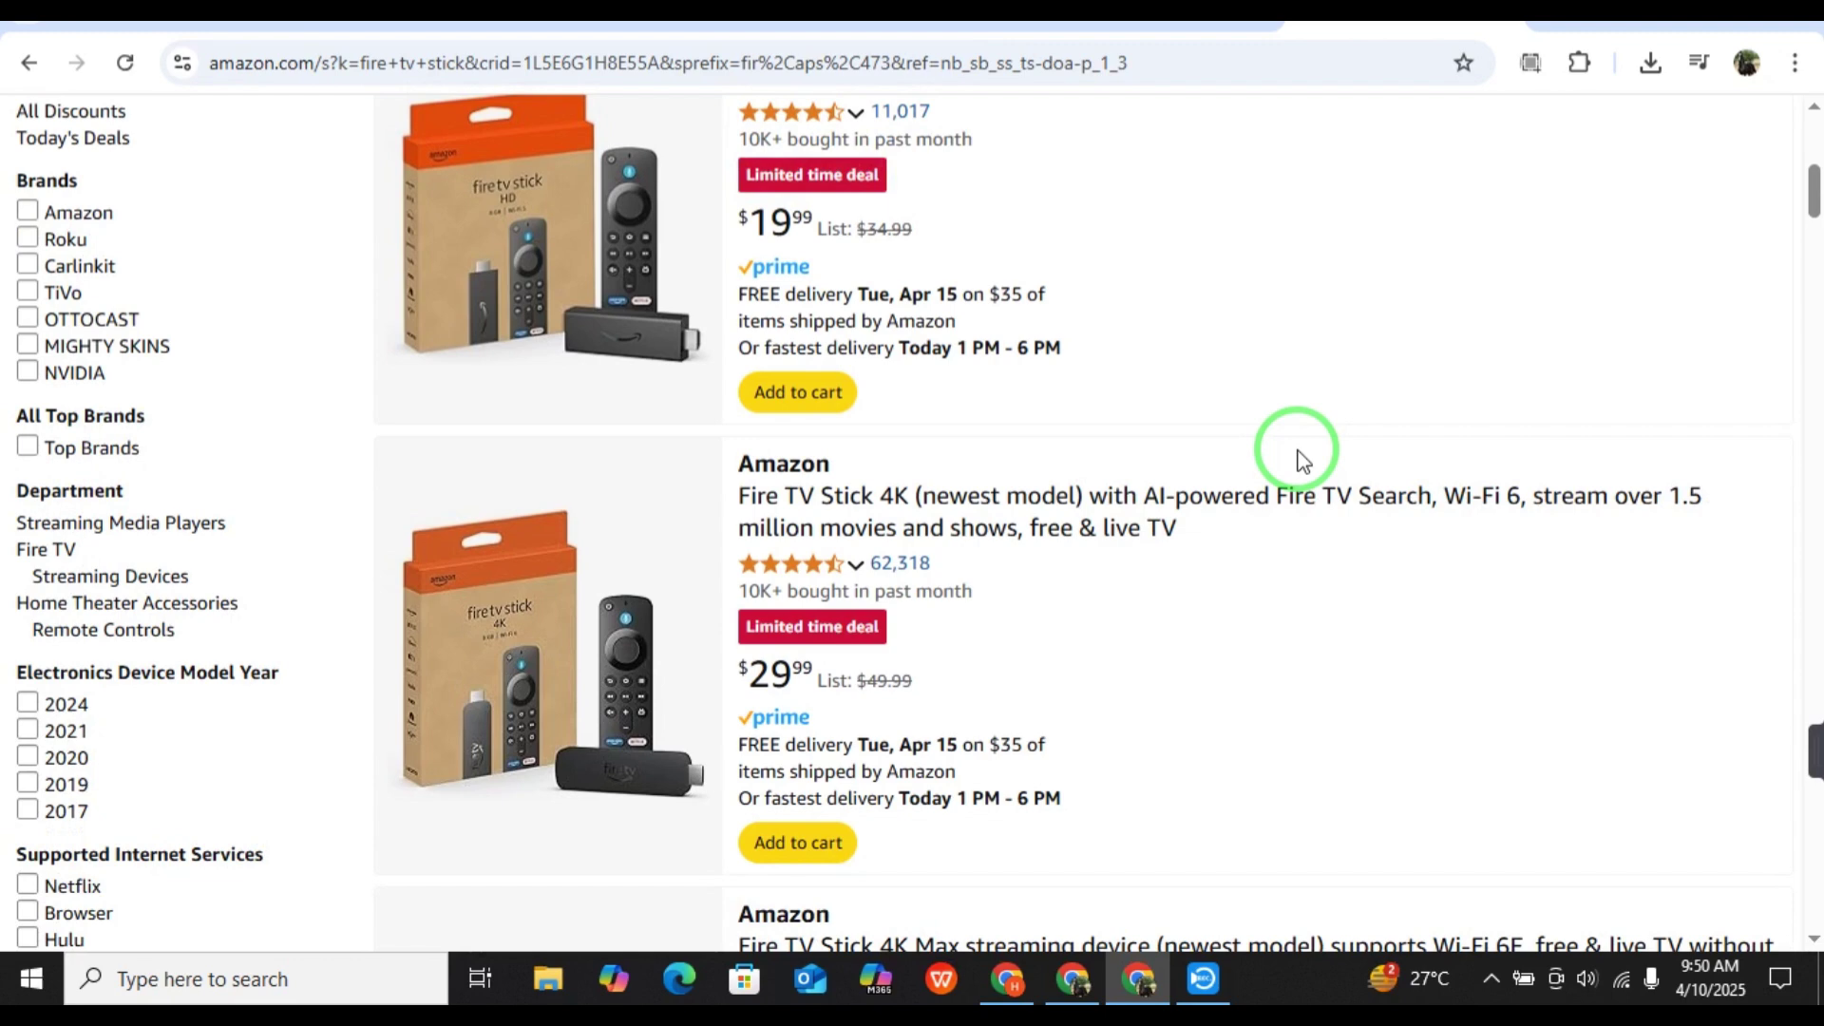
scroll(1297, 459, down, 1)
scroll(1297, 458, down, 1)
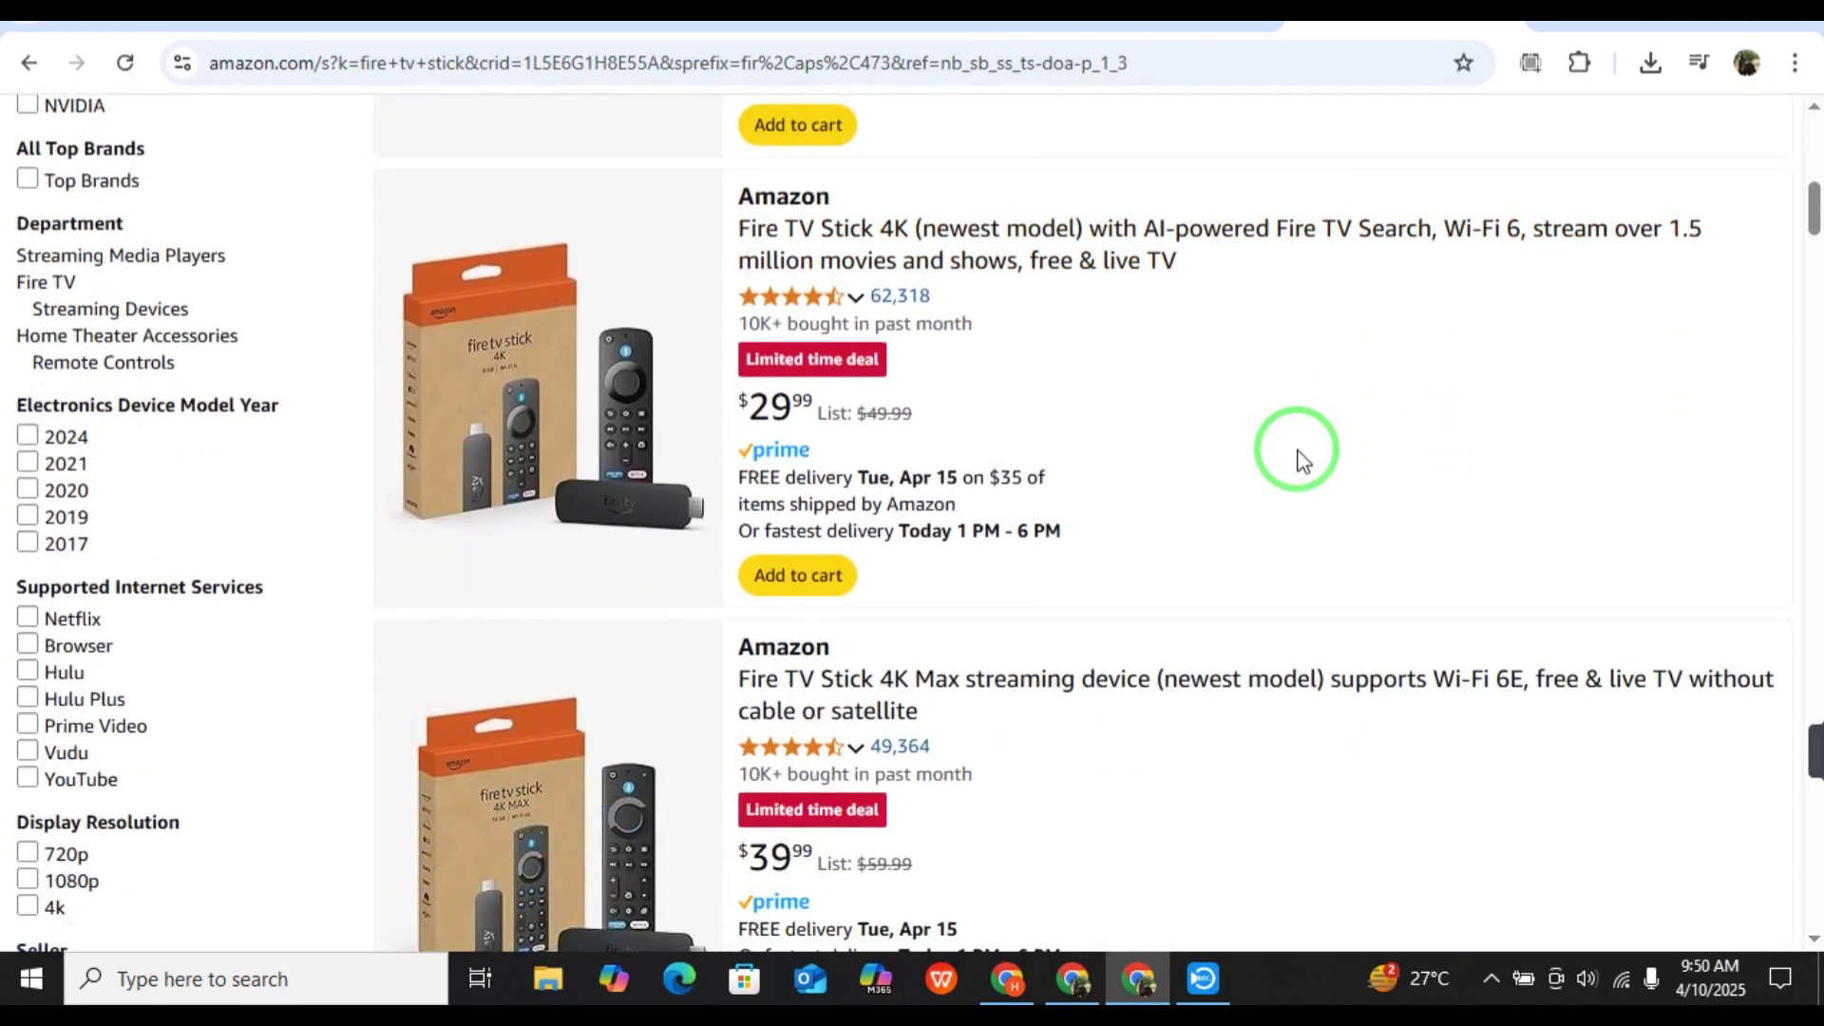
scroll(1297, 456, down, 1)
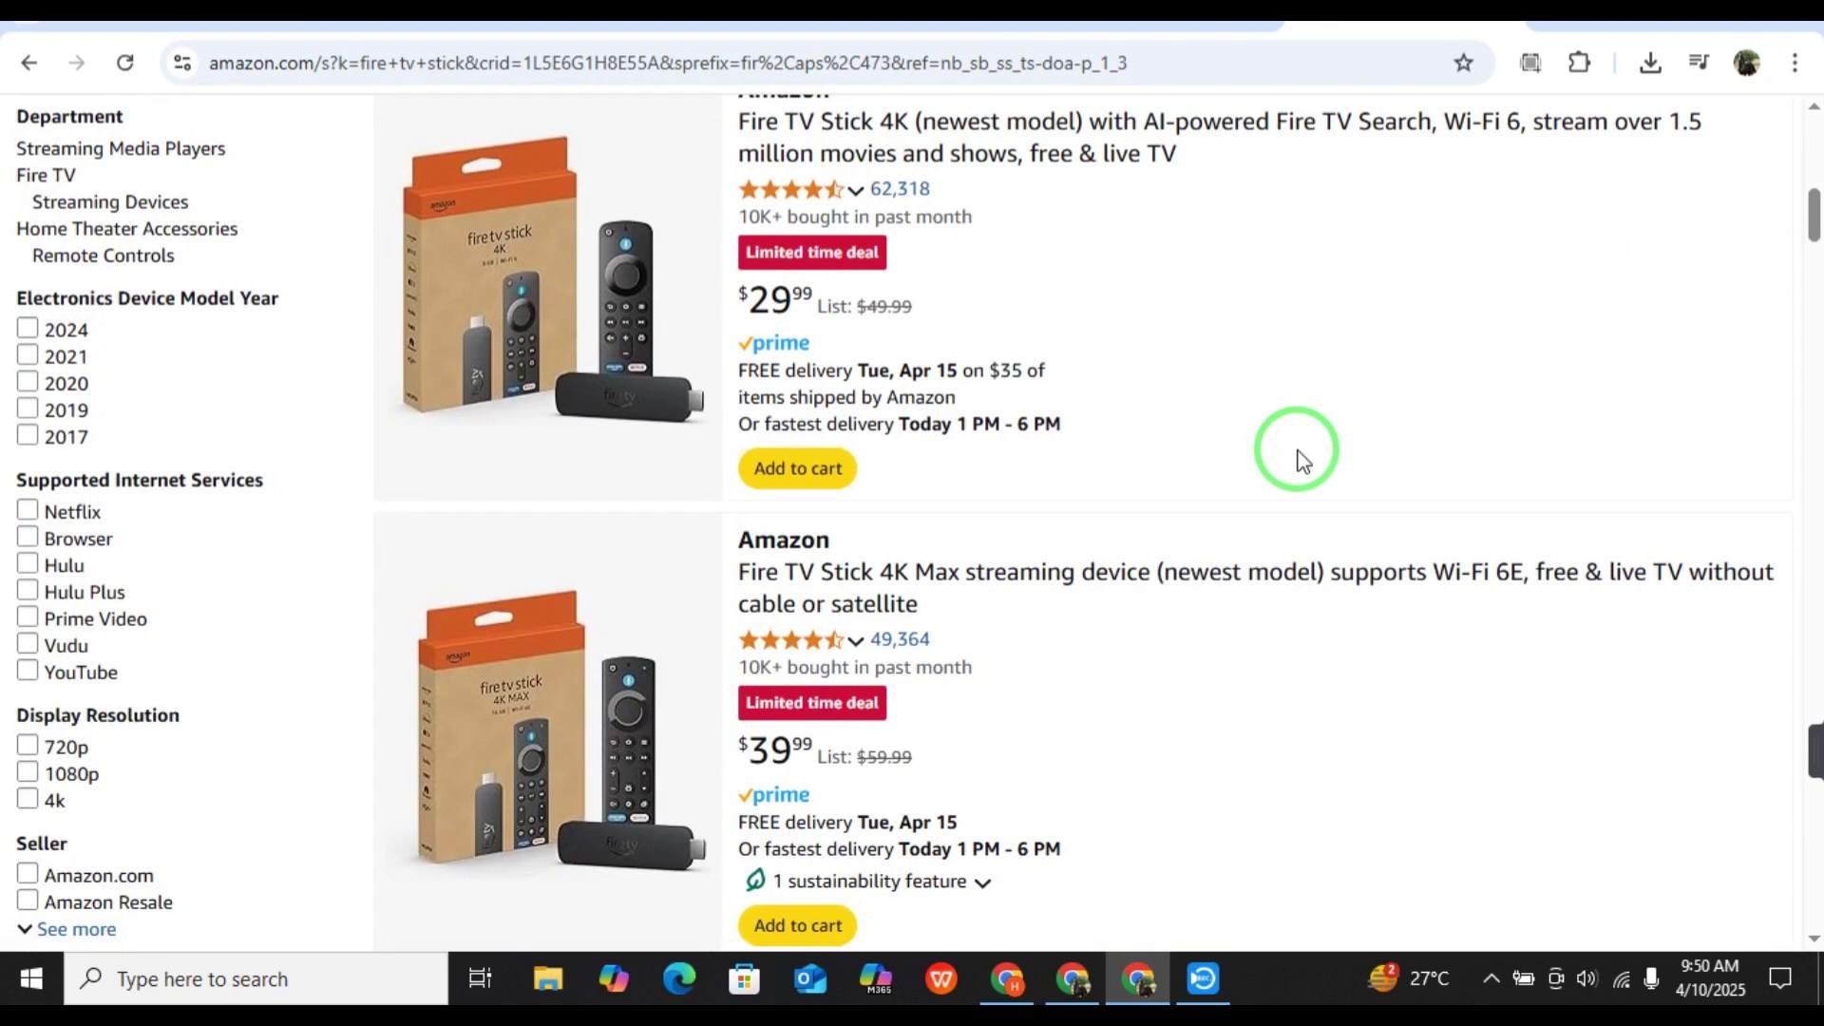
scroll(1297, 459, down, 1)
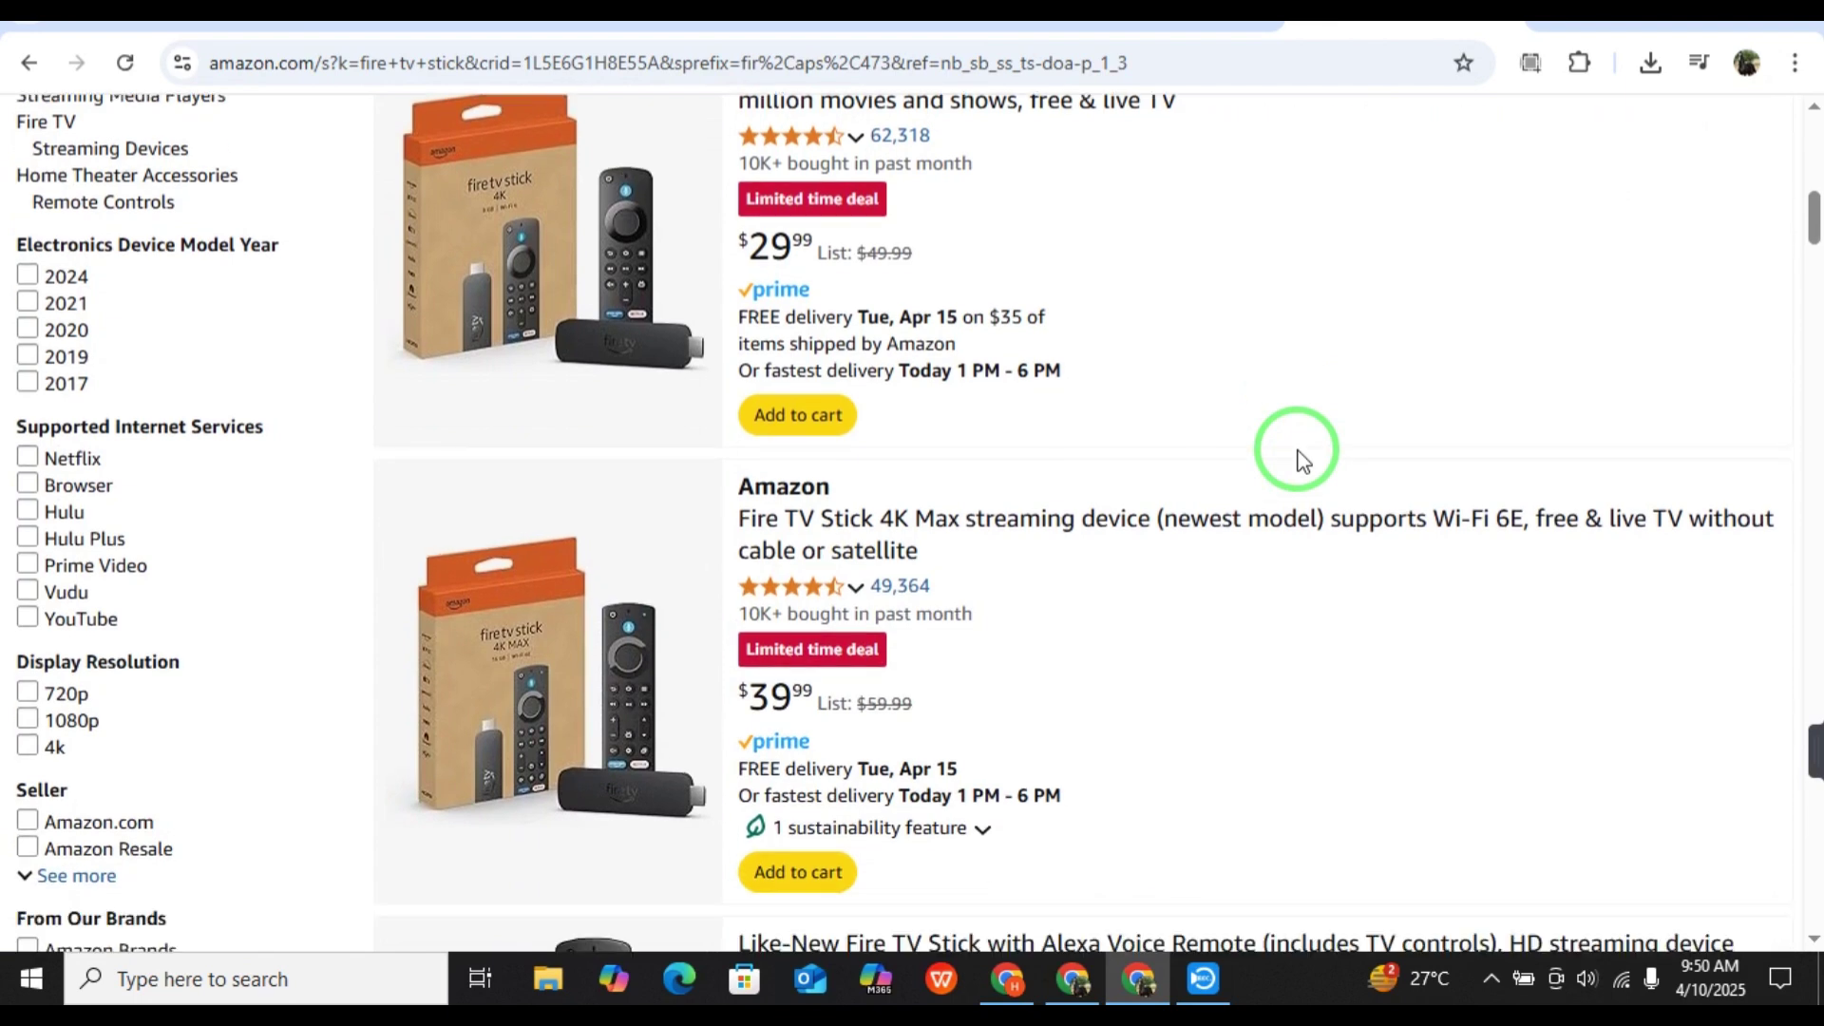
scroll(1297, 458, down, 1)
scroll(1297, 459, down, 1)
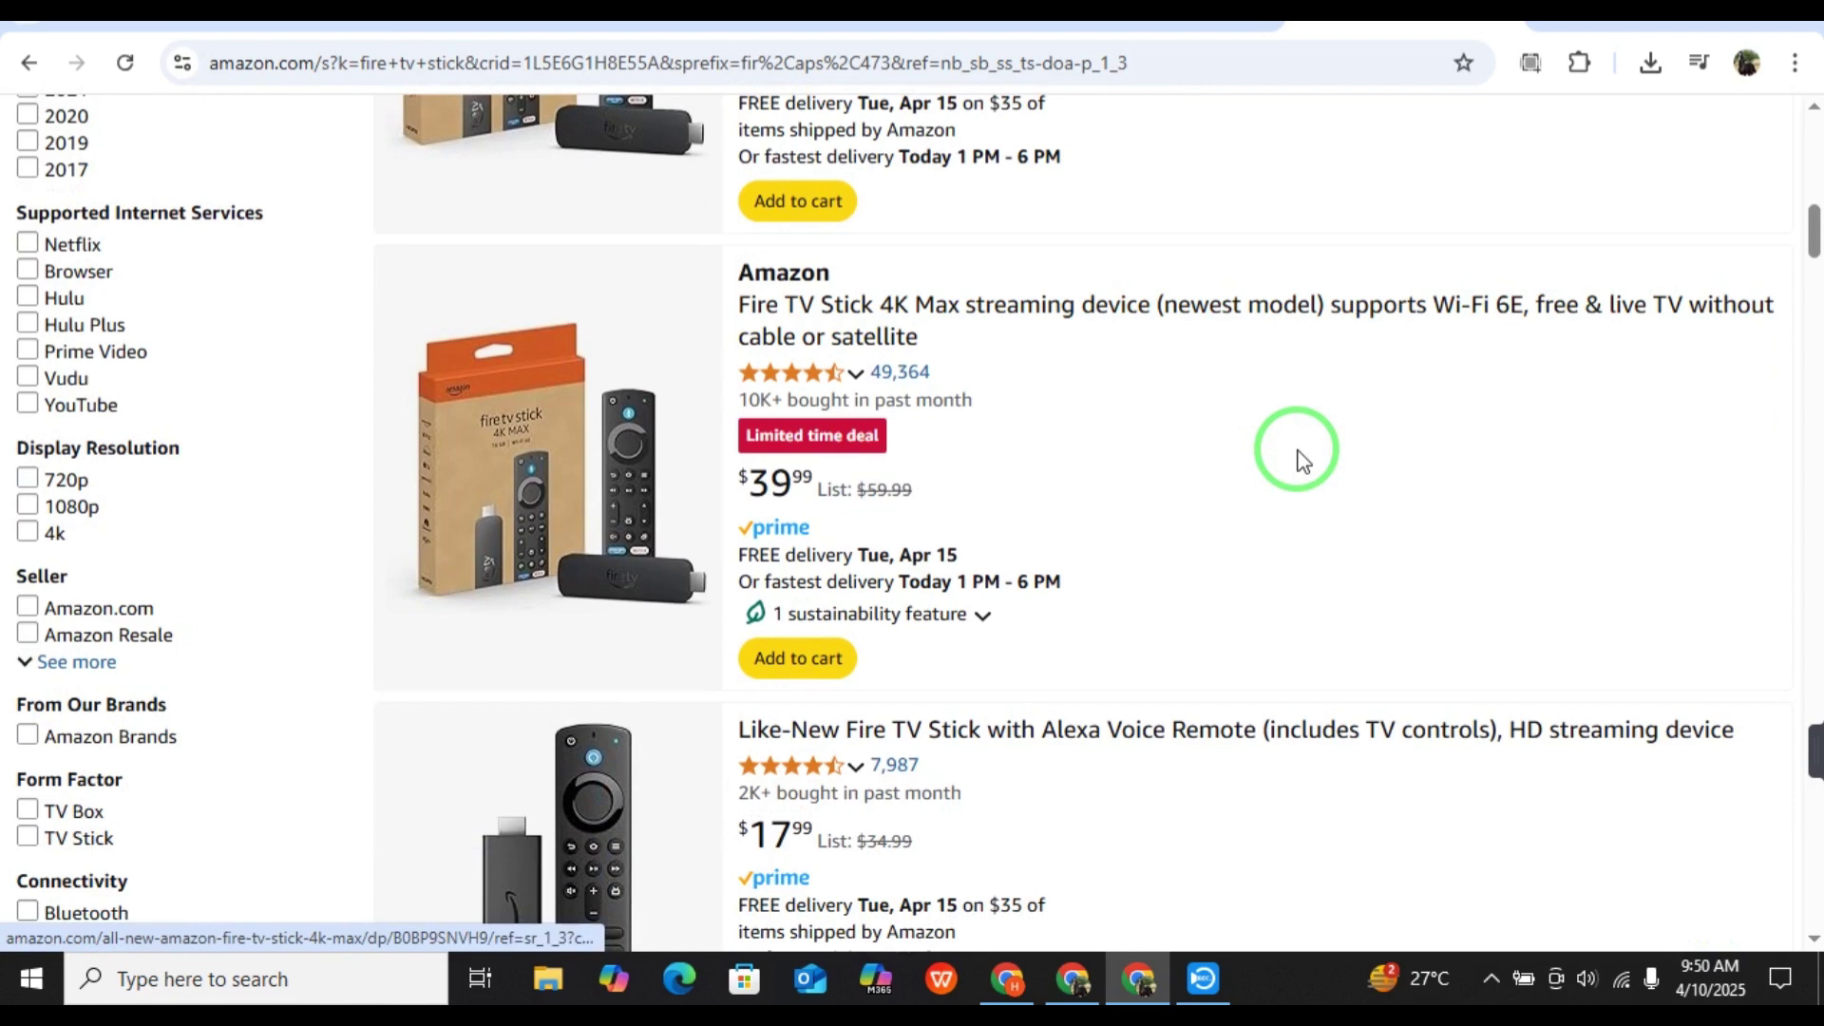
scroll(1298, 458, down, 3)
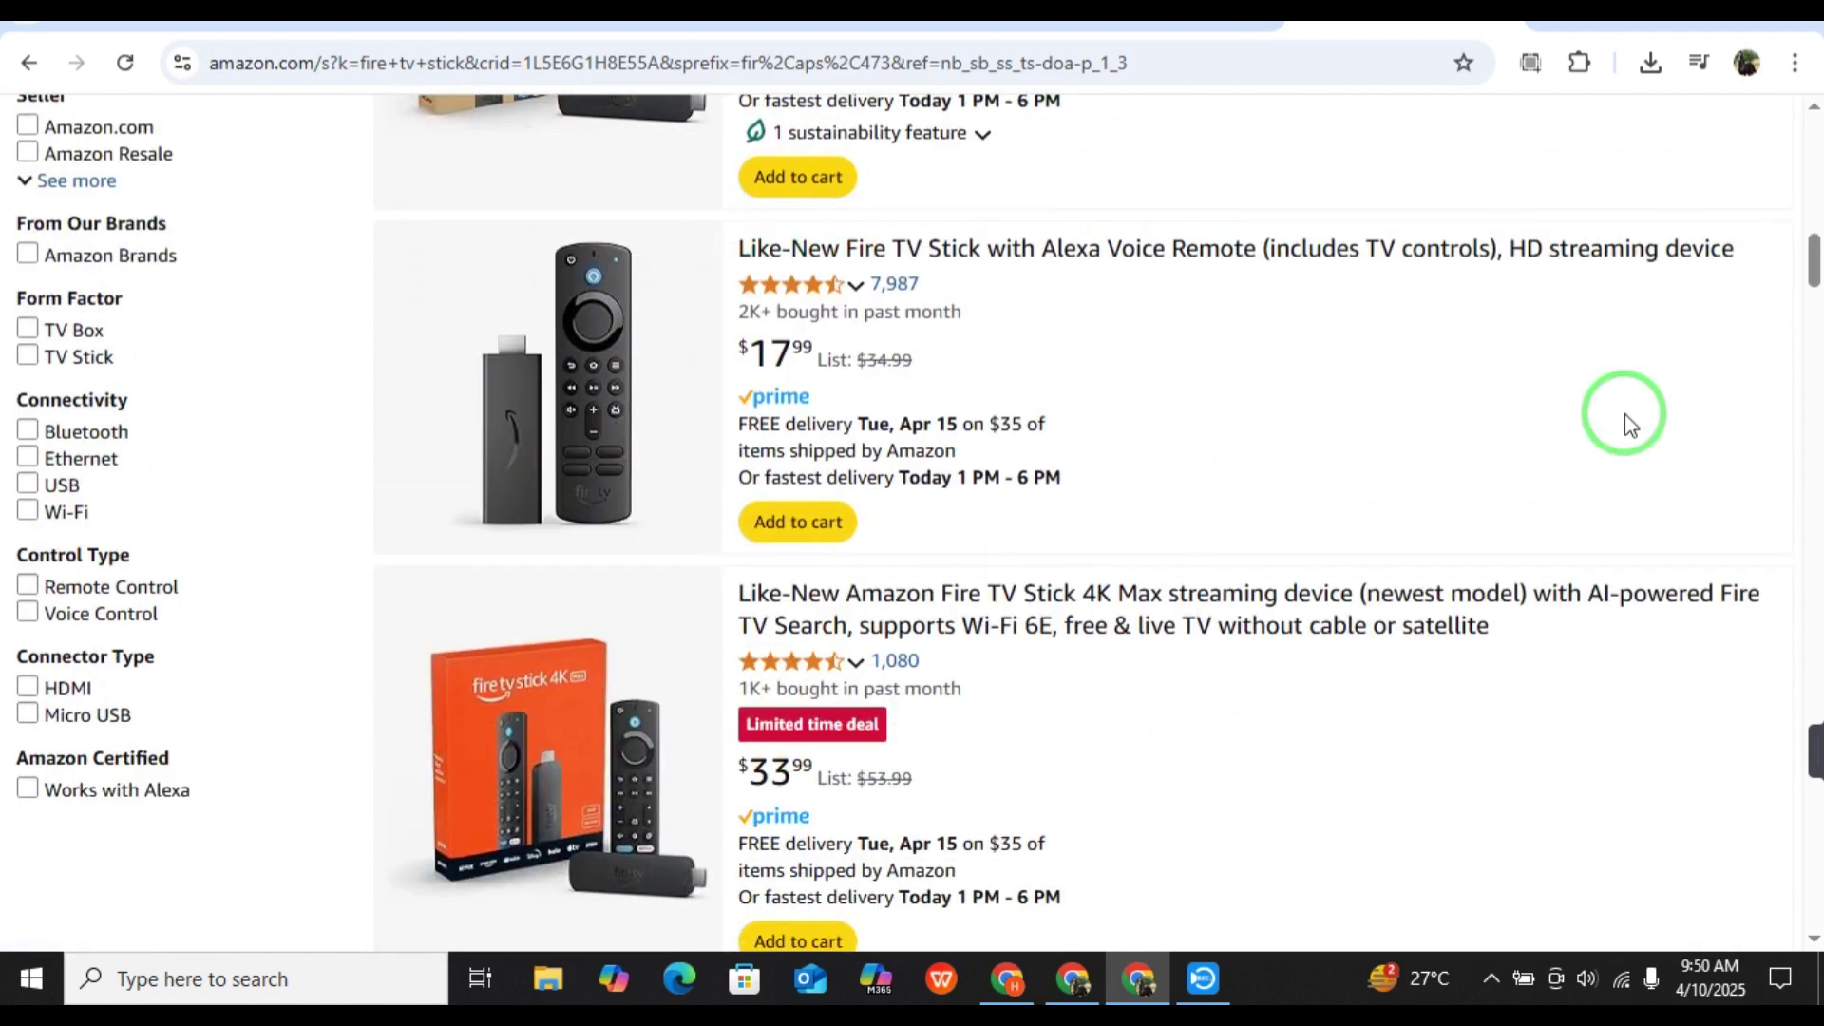
scroll(1626, 415, down, 1)
scroll(1625, 415, down, 1)
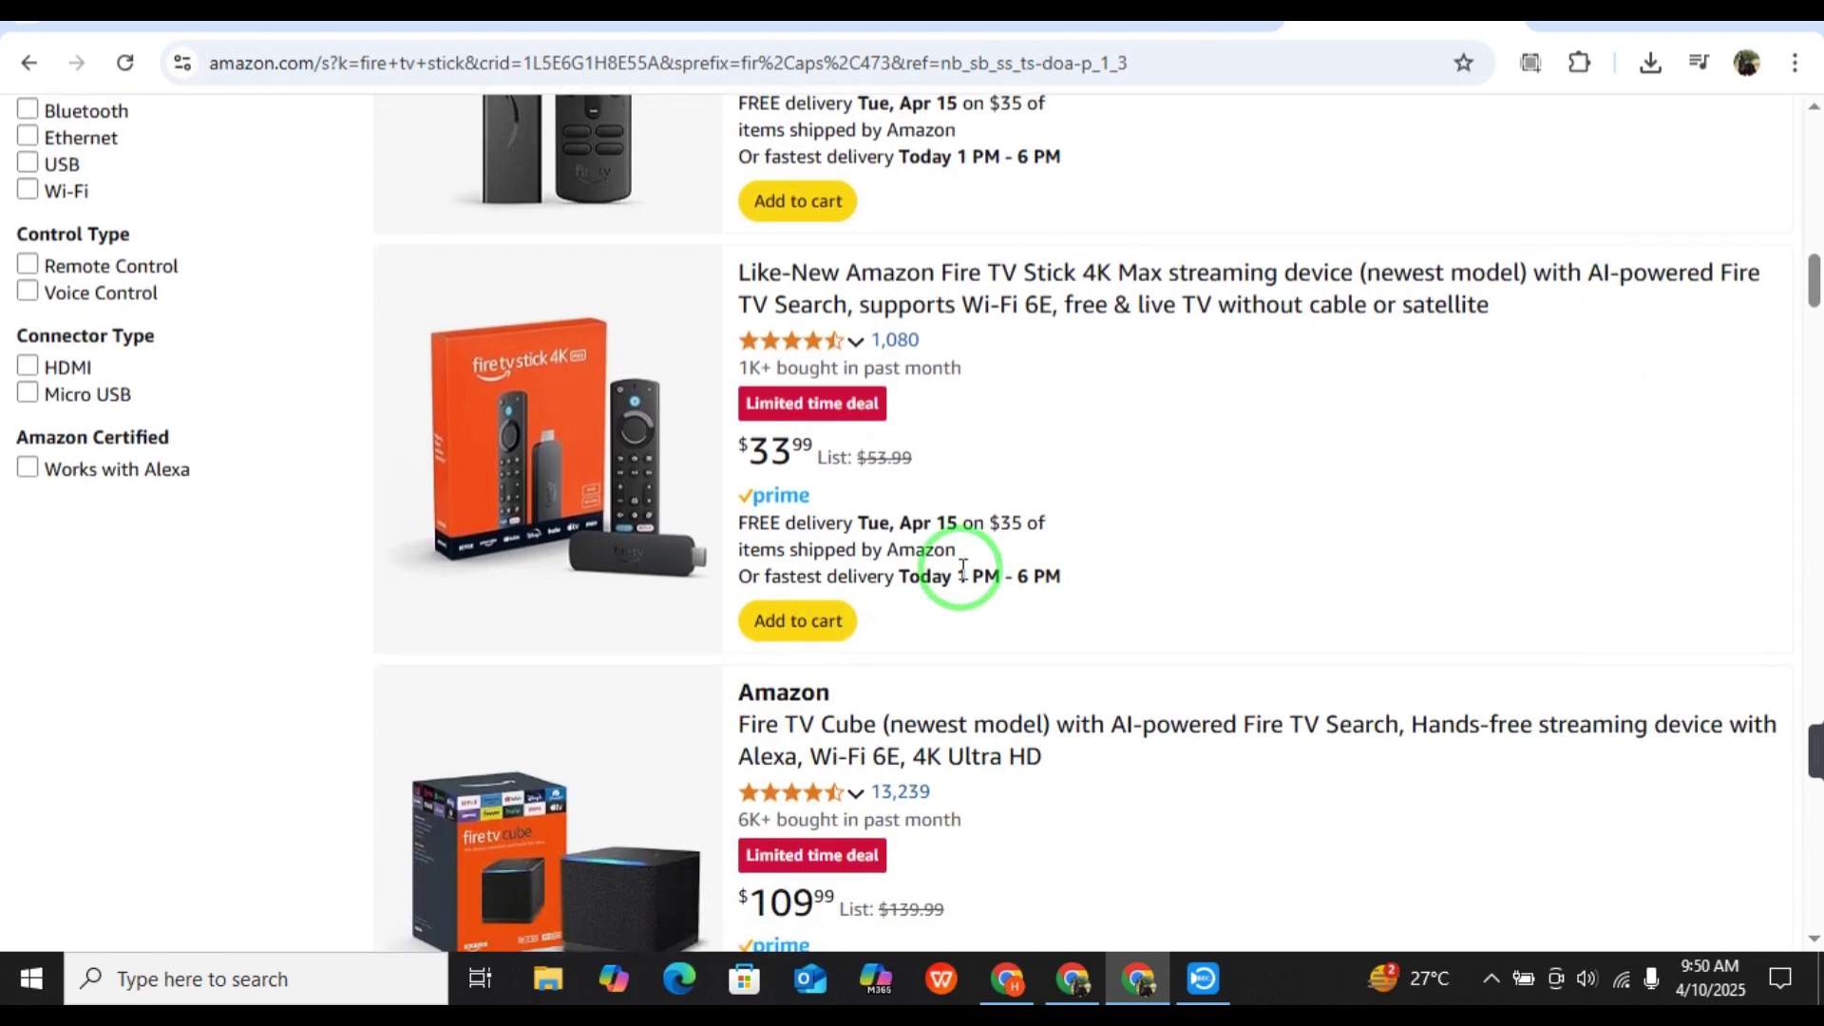
scroll(1425, 546, down, 1)
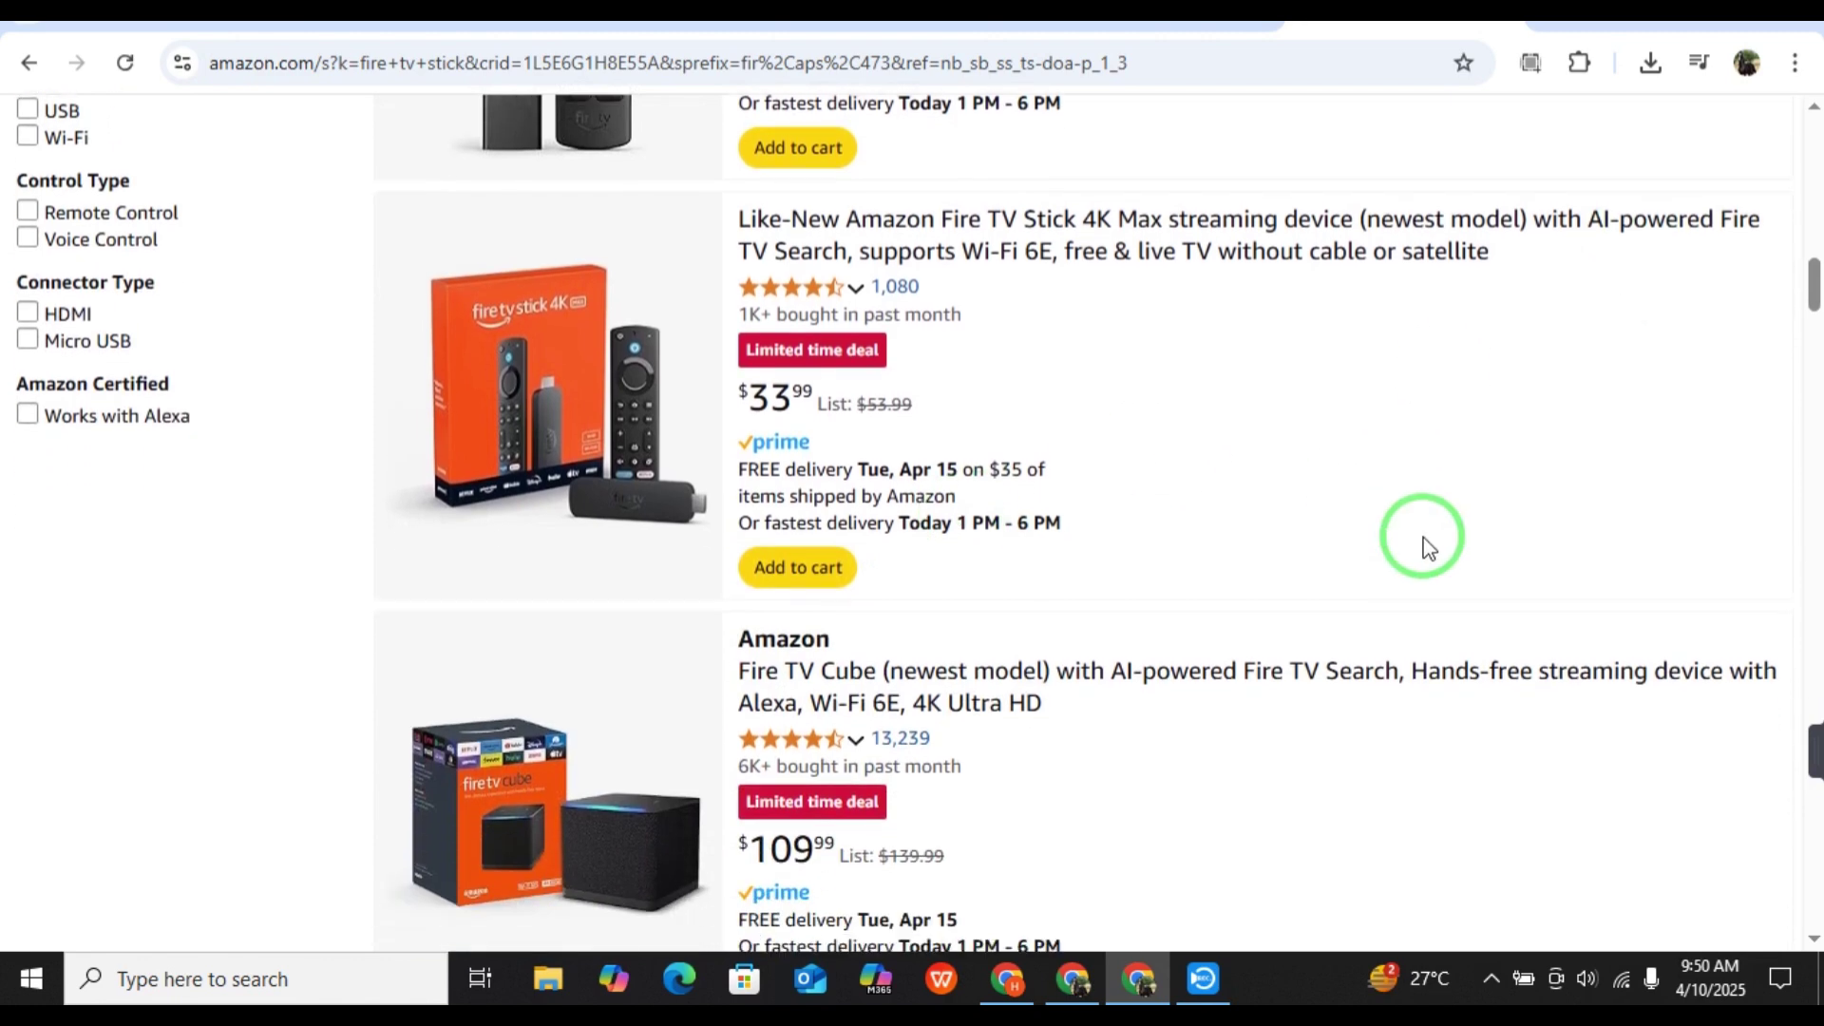
scroll(1425, 546, down, 1)
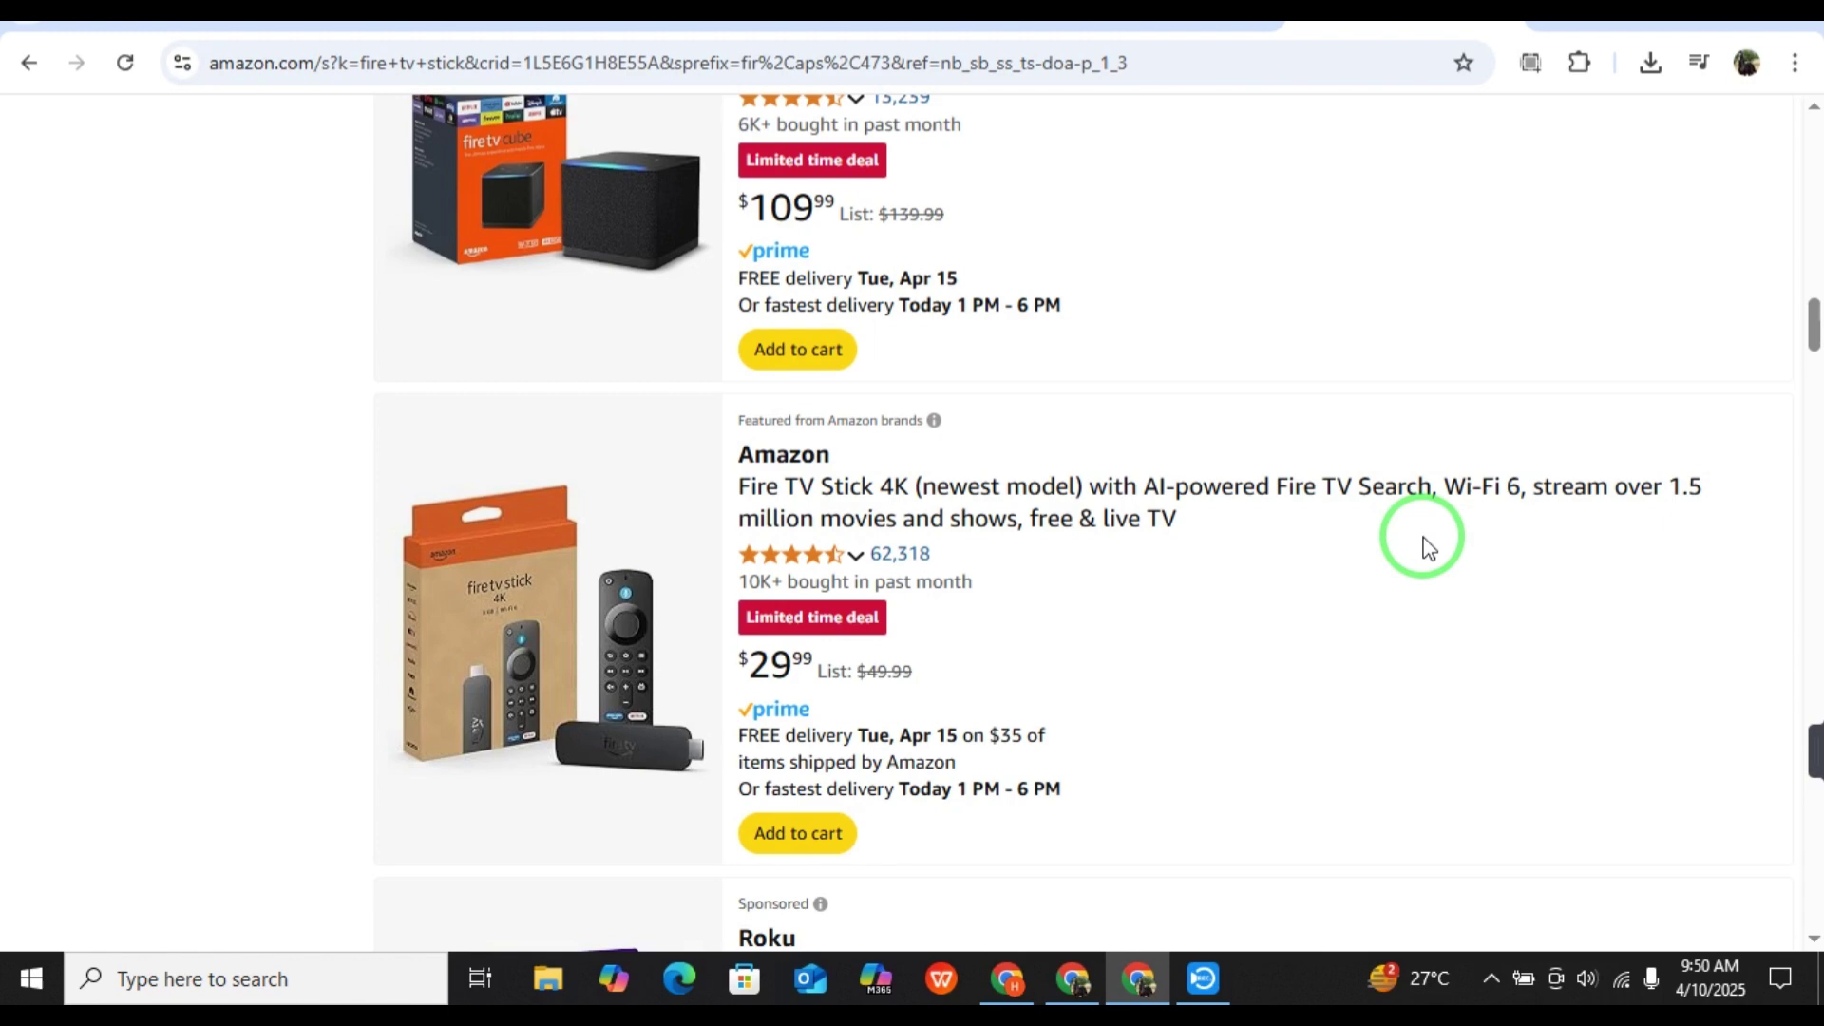
scroll(1424, 545, down, 1)
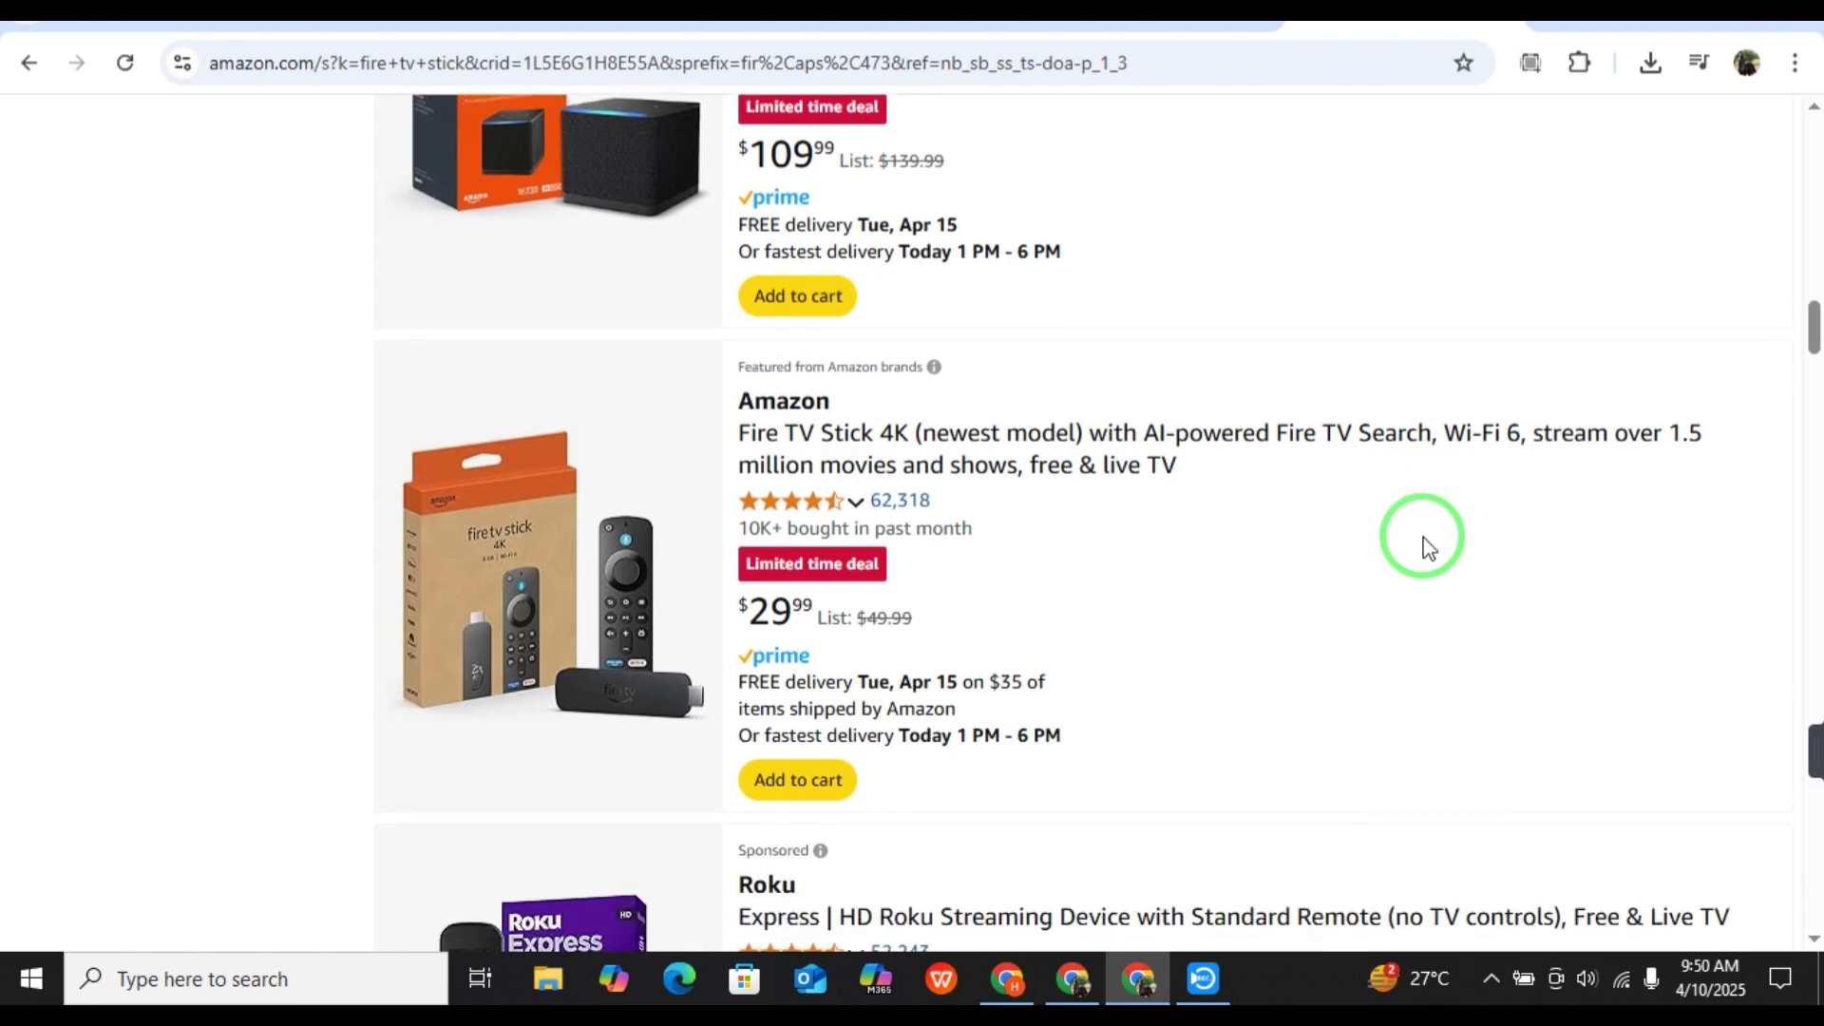
scroll(1423, 546, down, 3)
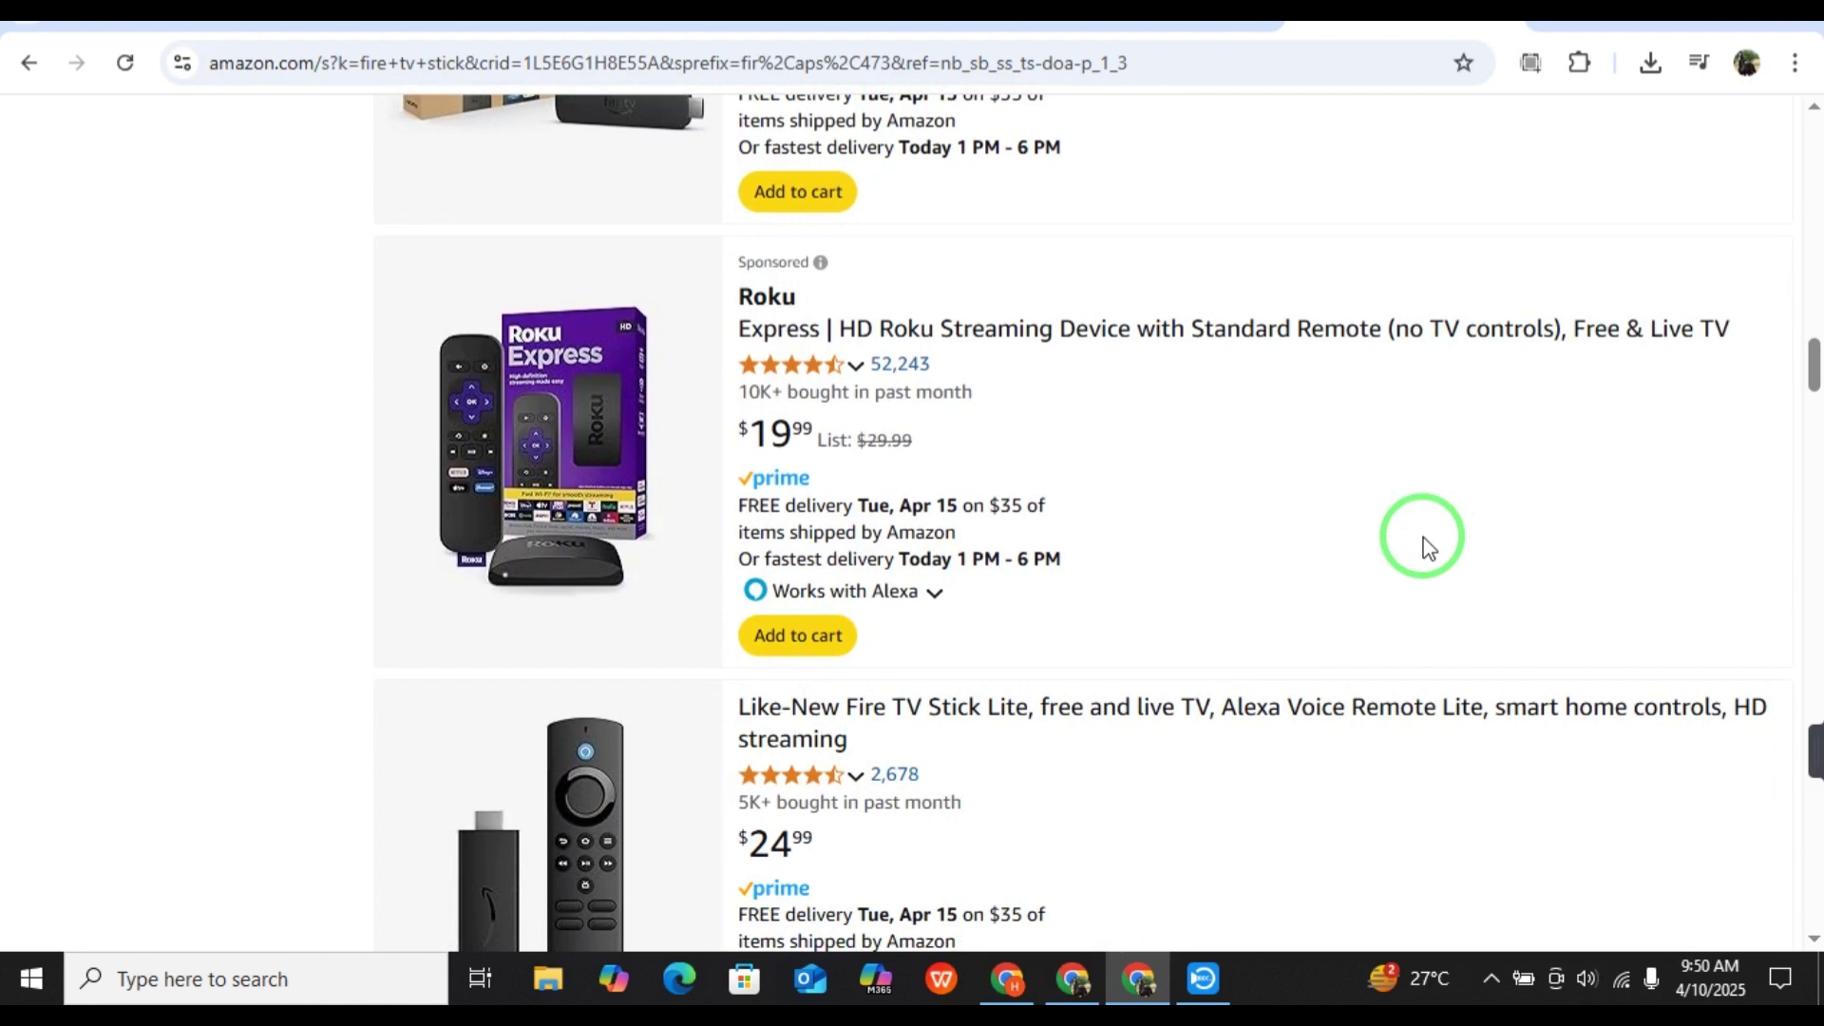
scroll(1426, 546, down, 1)
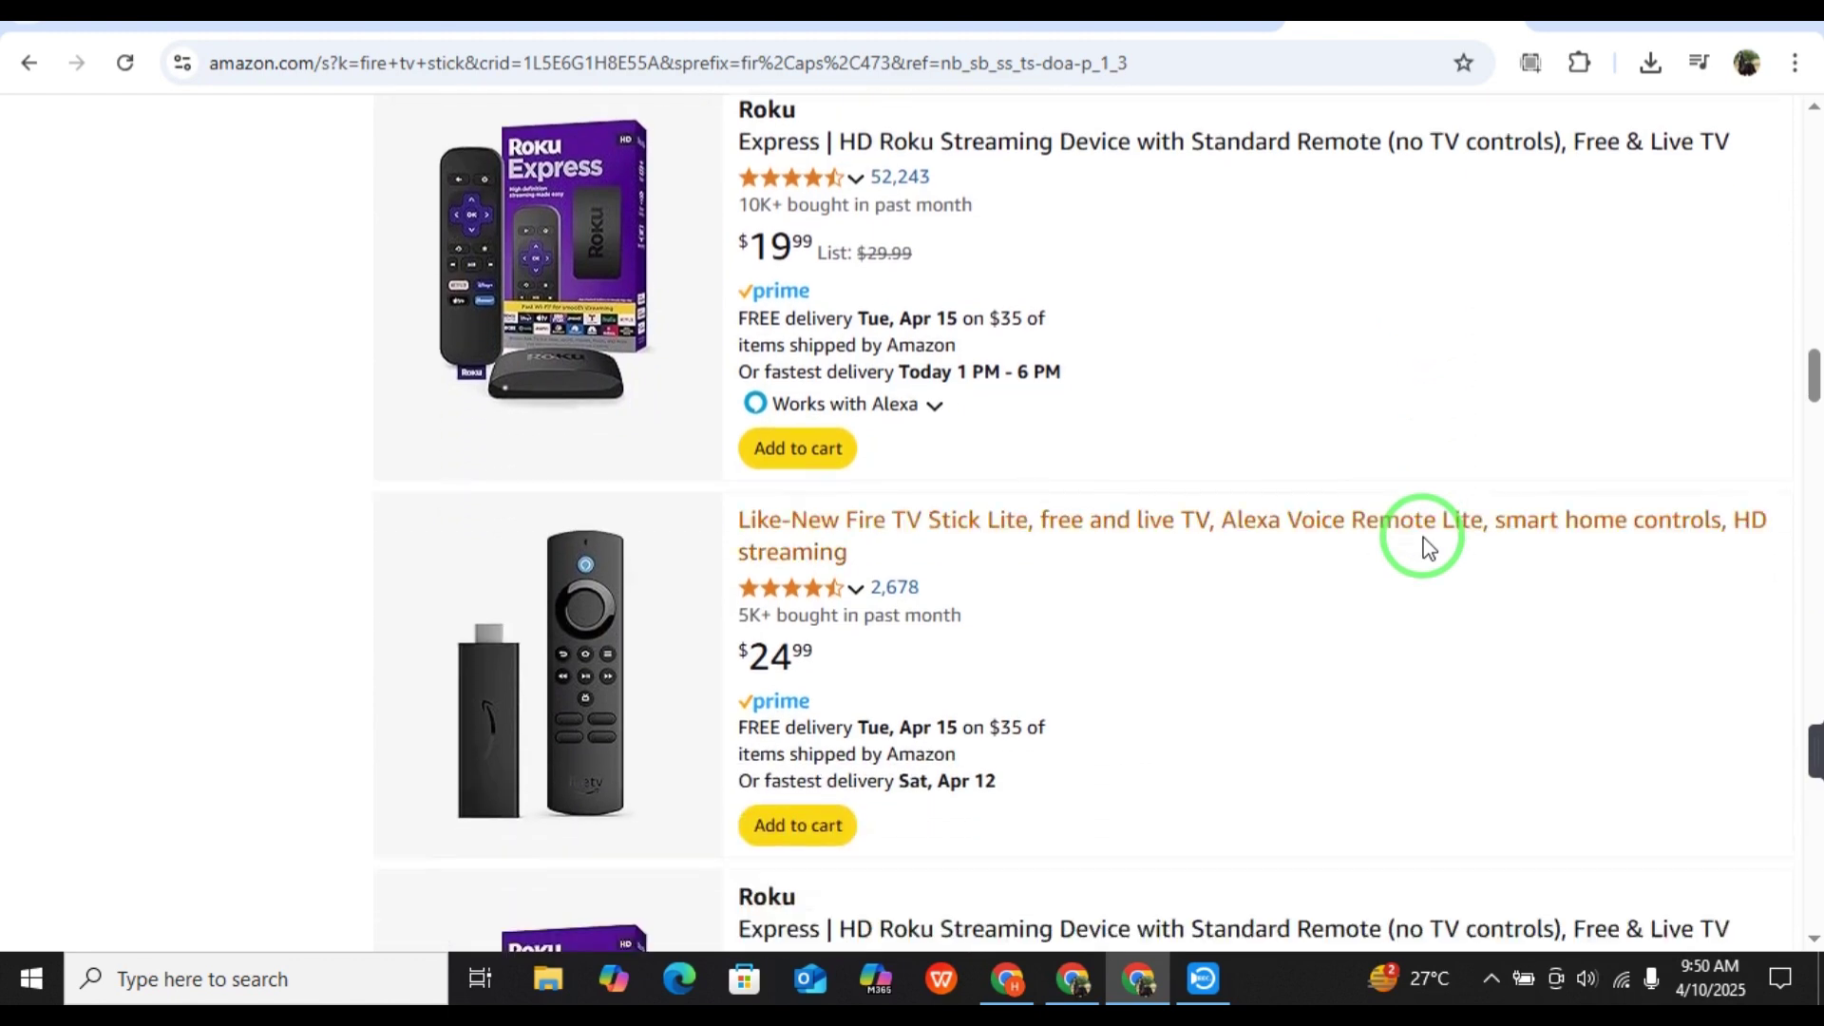
scroll(1425, 546, down, 2)
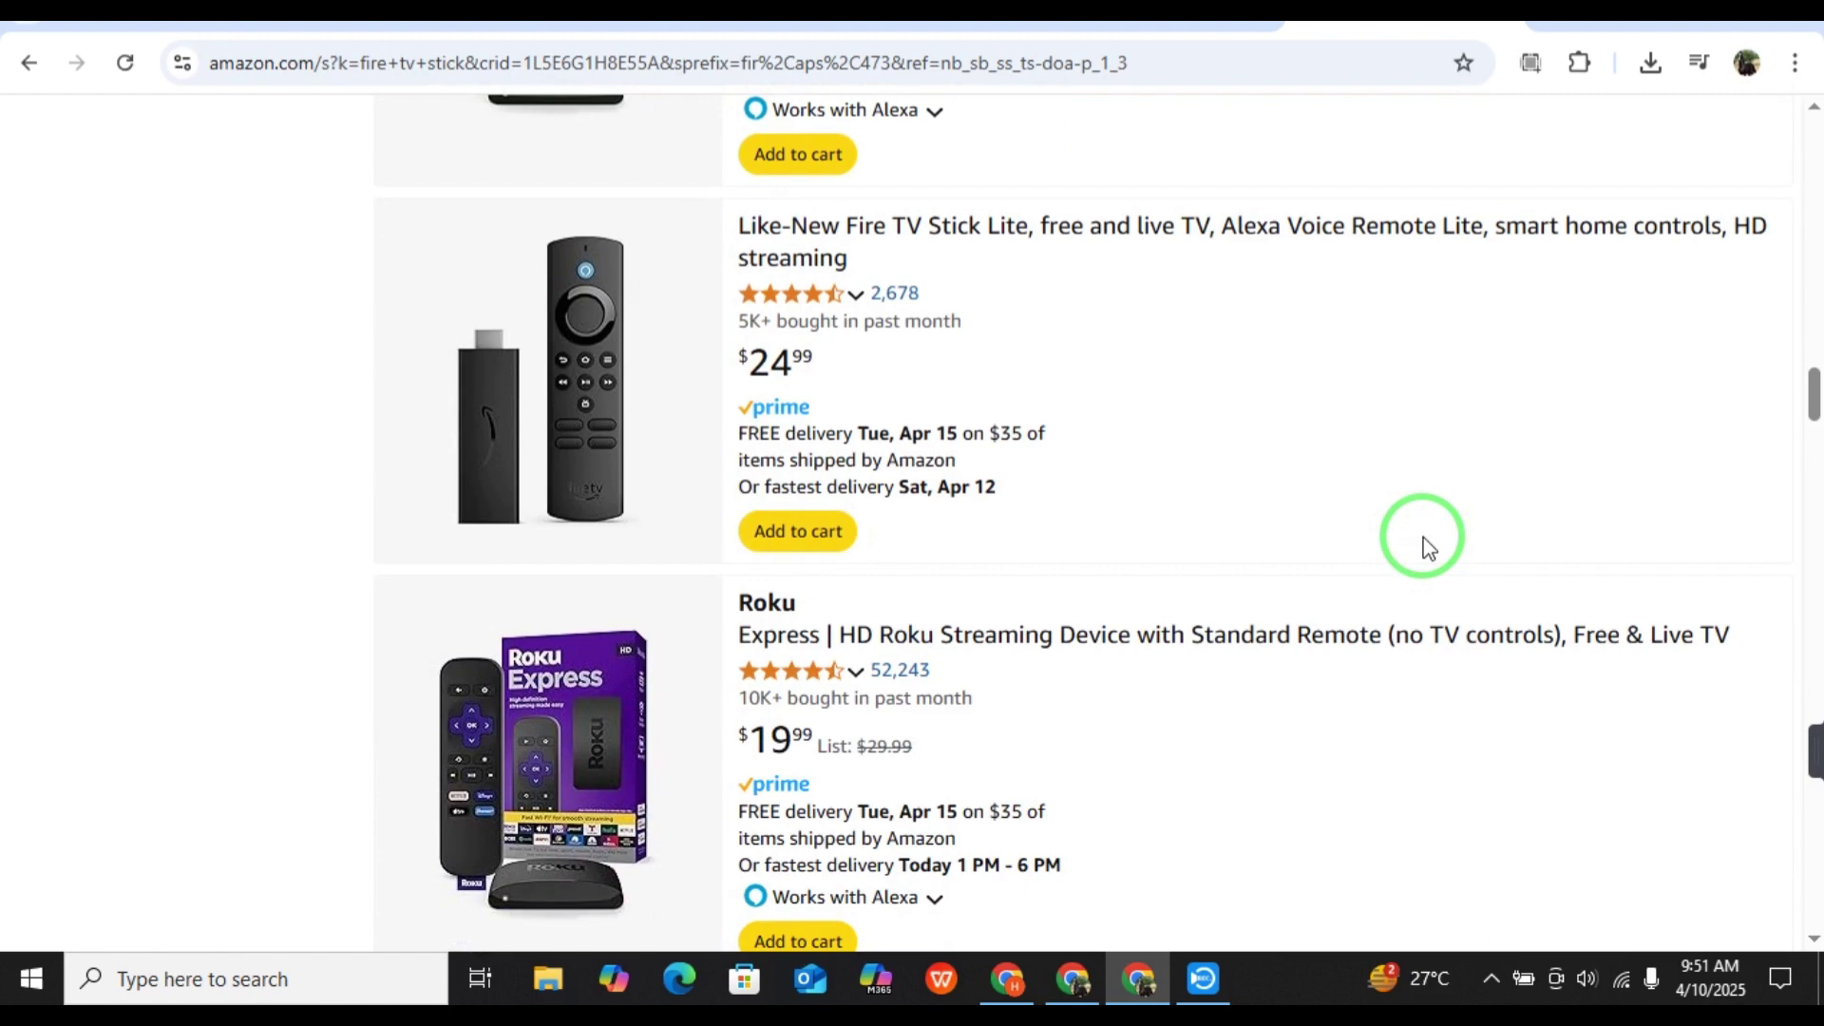
scroll(1425, 547, down, 2)
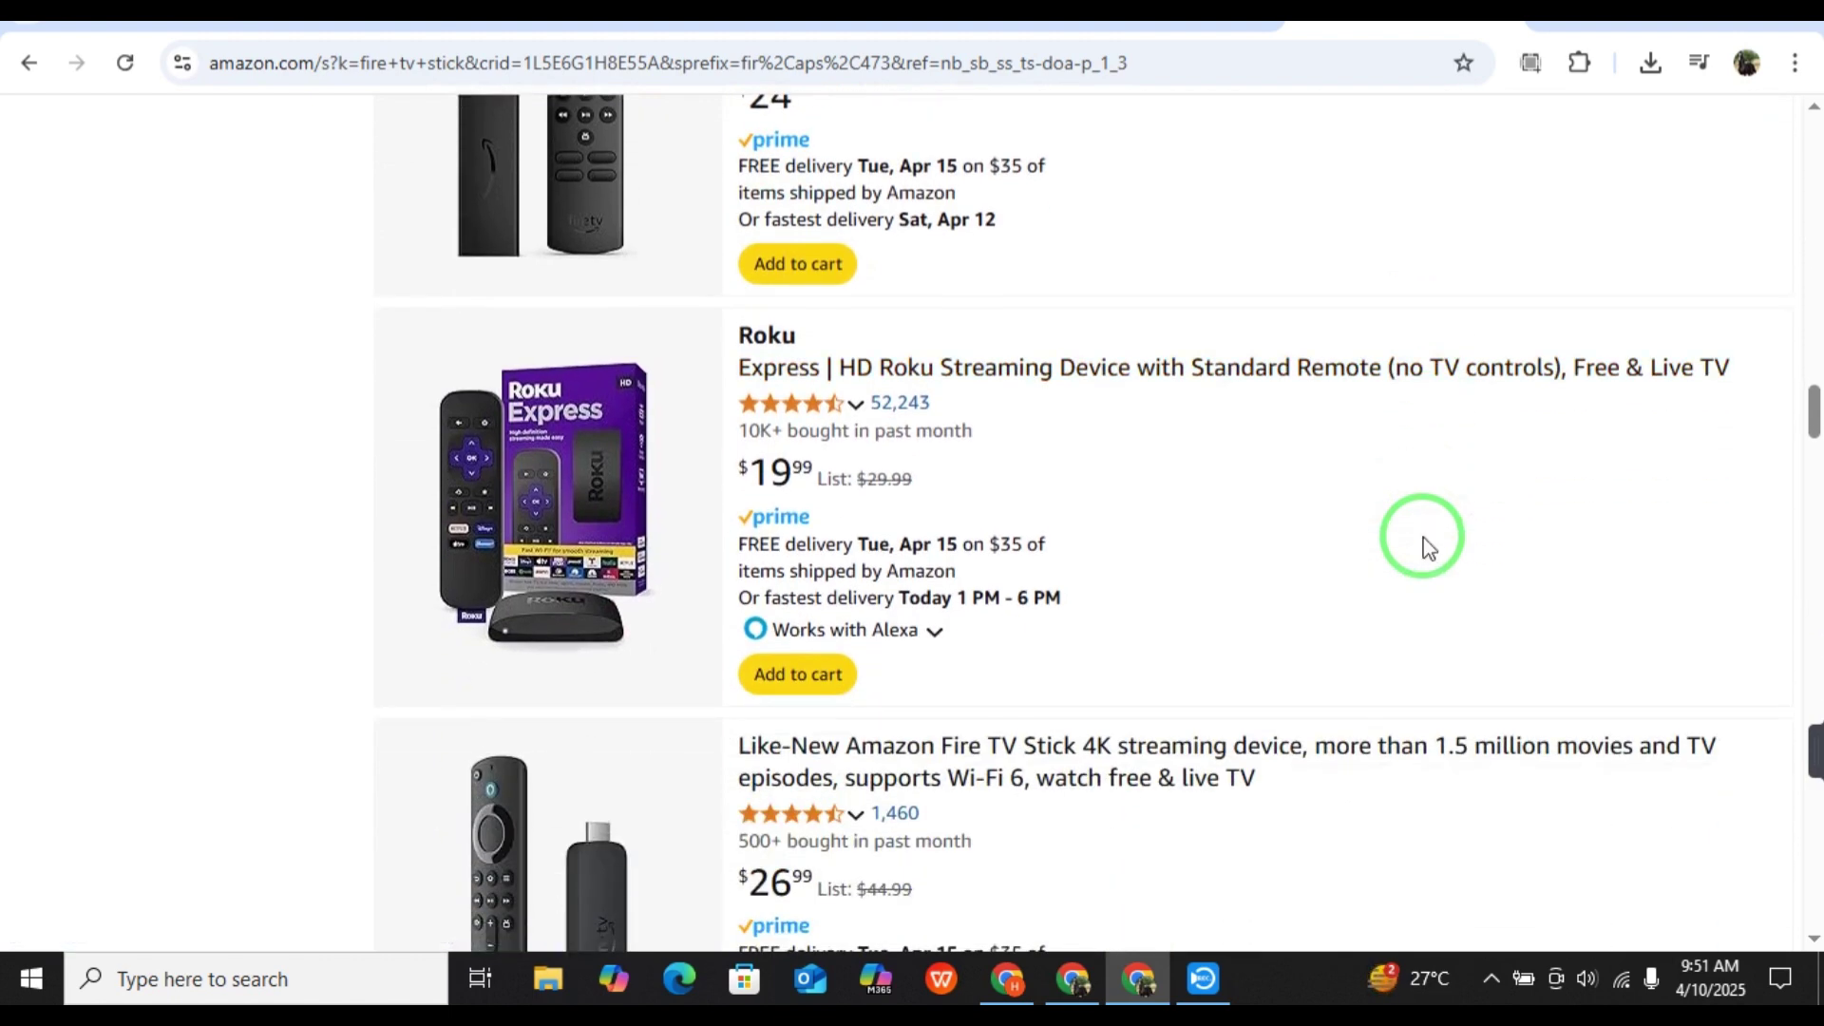
scroll(1426, 546, down, 1)
scroll(1425, 546, down, 1)
scroll(1426, 546, down, 1)
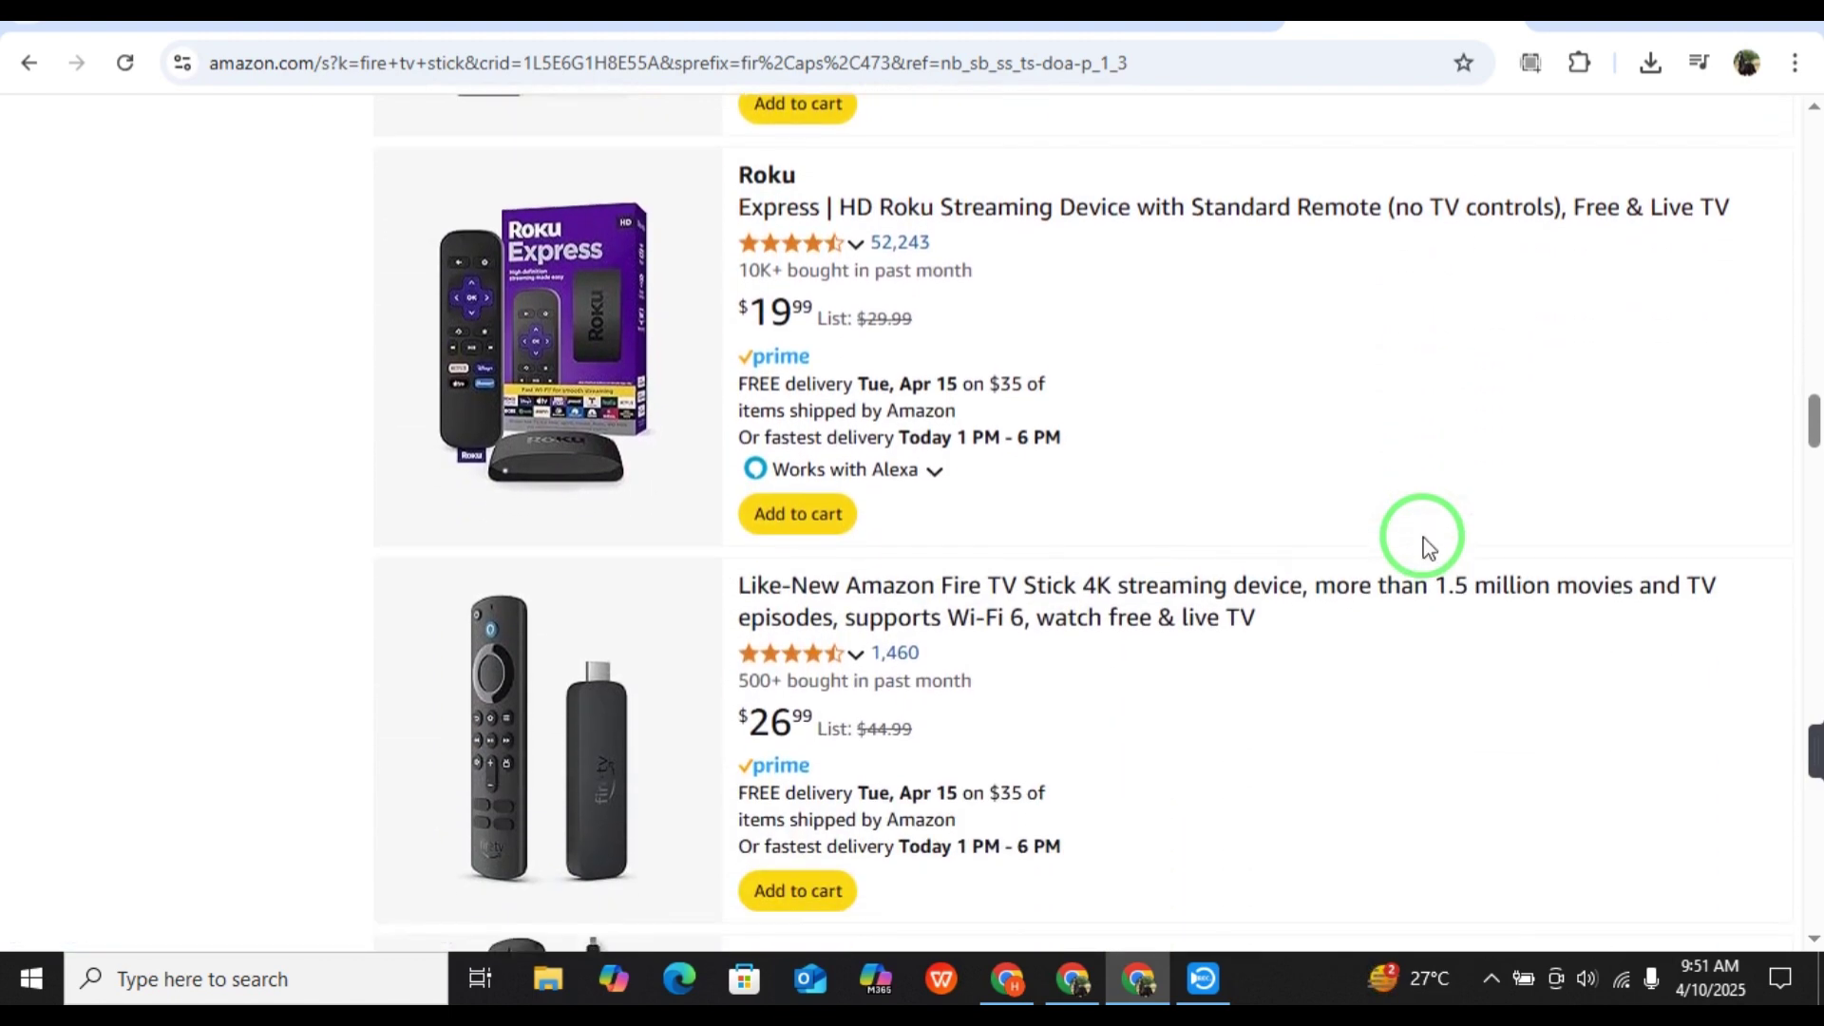
scroll(1425, 546, down, 3)
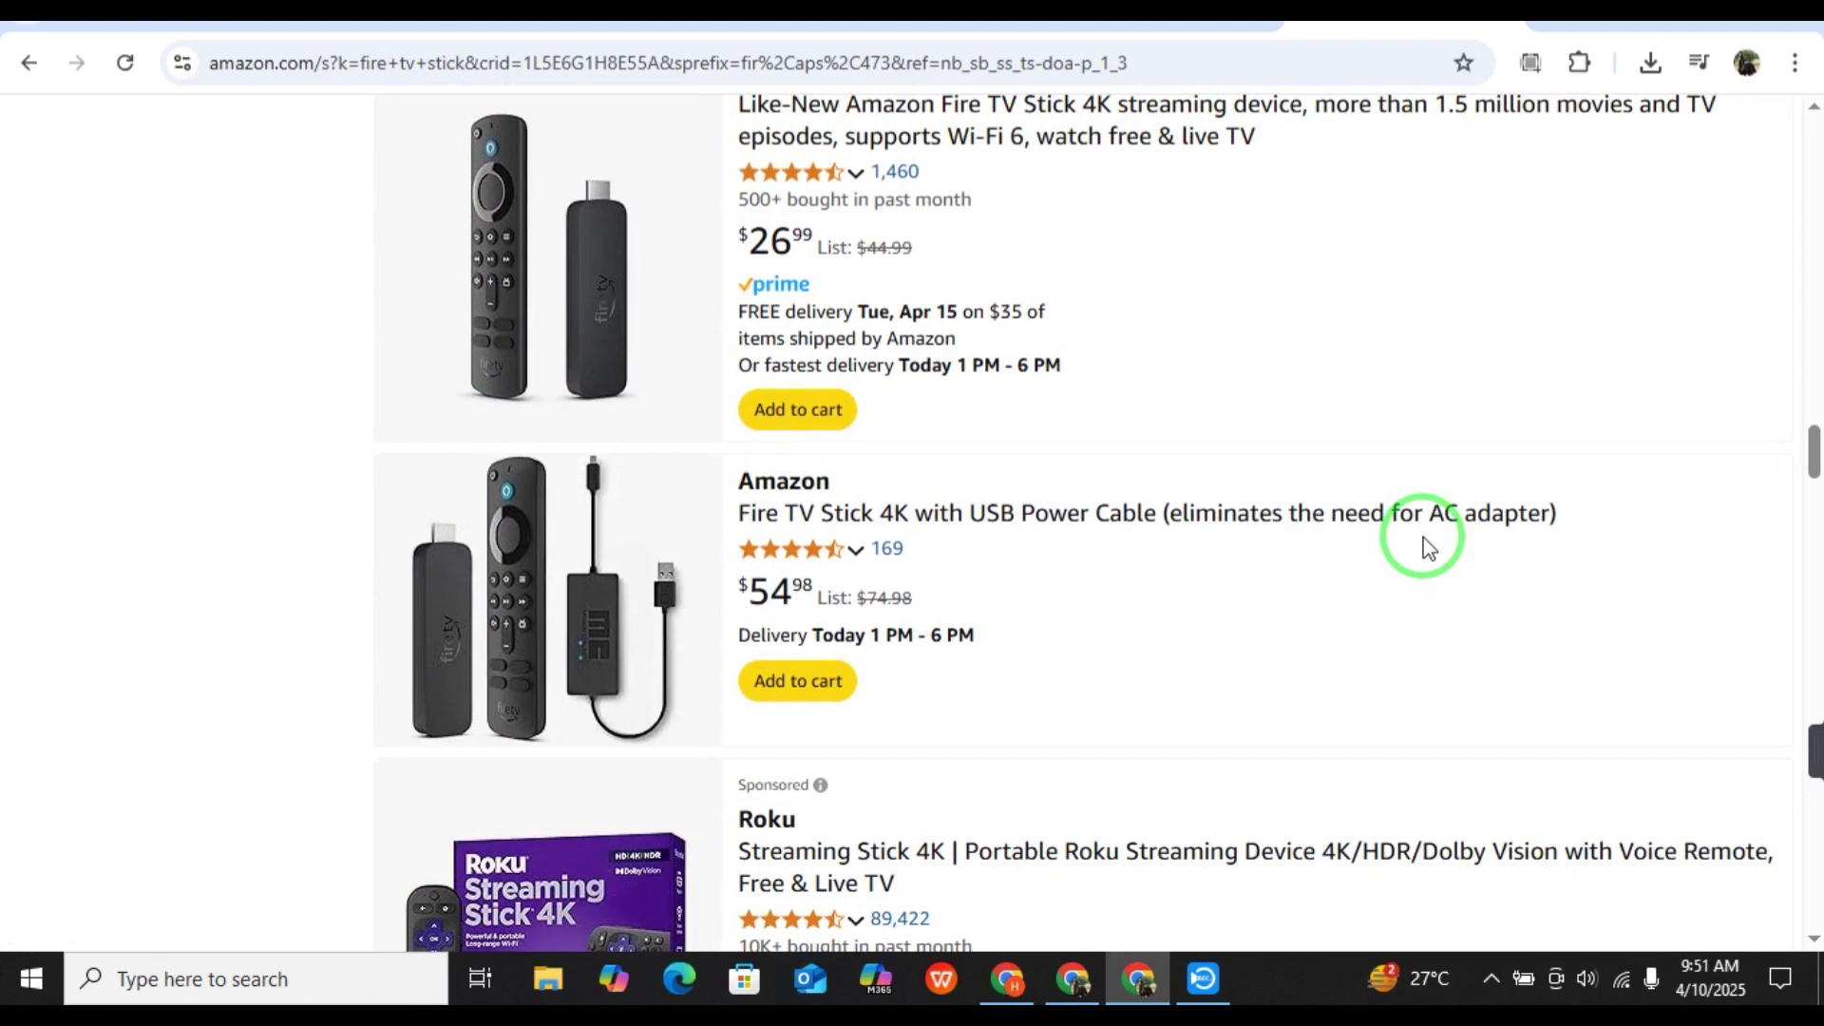
scroll(1426, 545, down, 4)
scroll(1426, 546, down, 1)
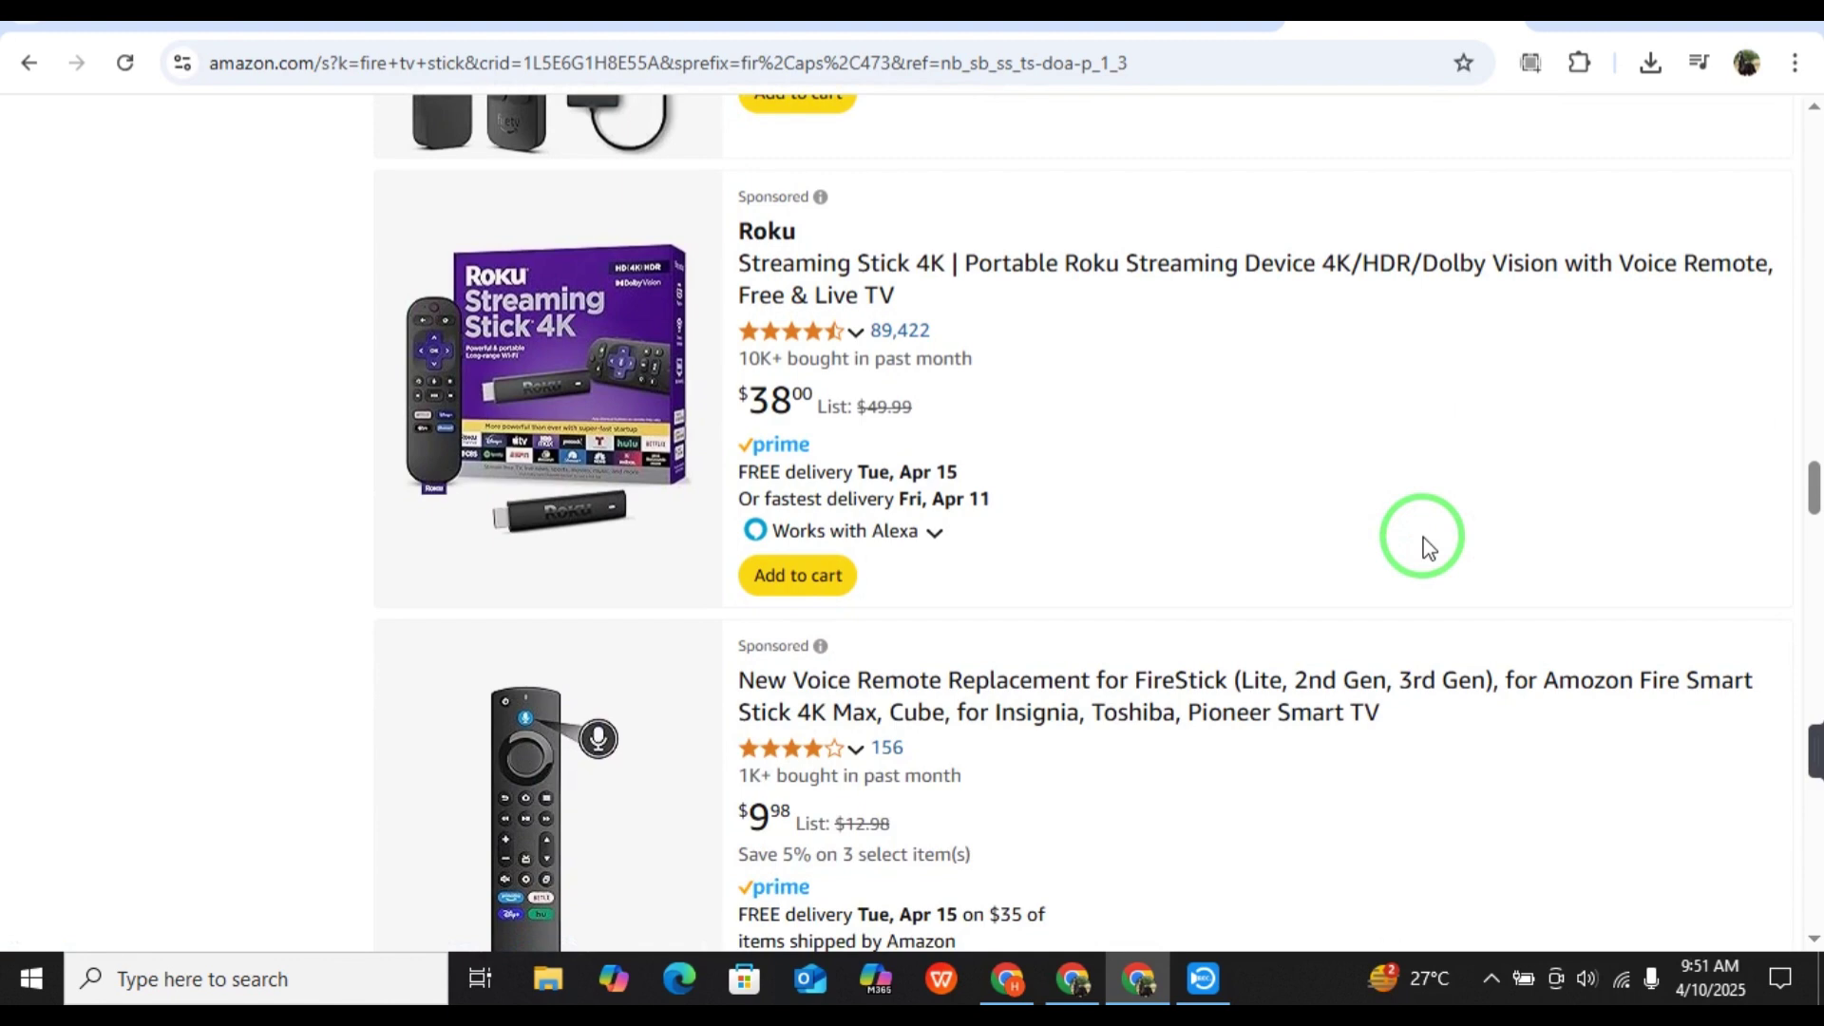
scroll(1425, 546, down, 1)
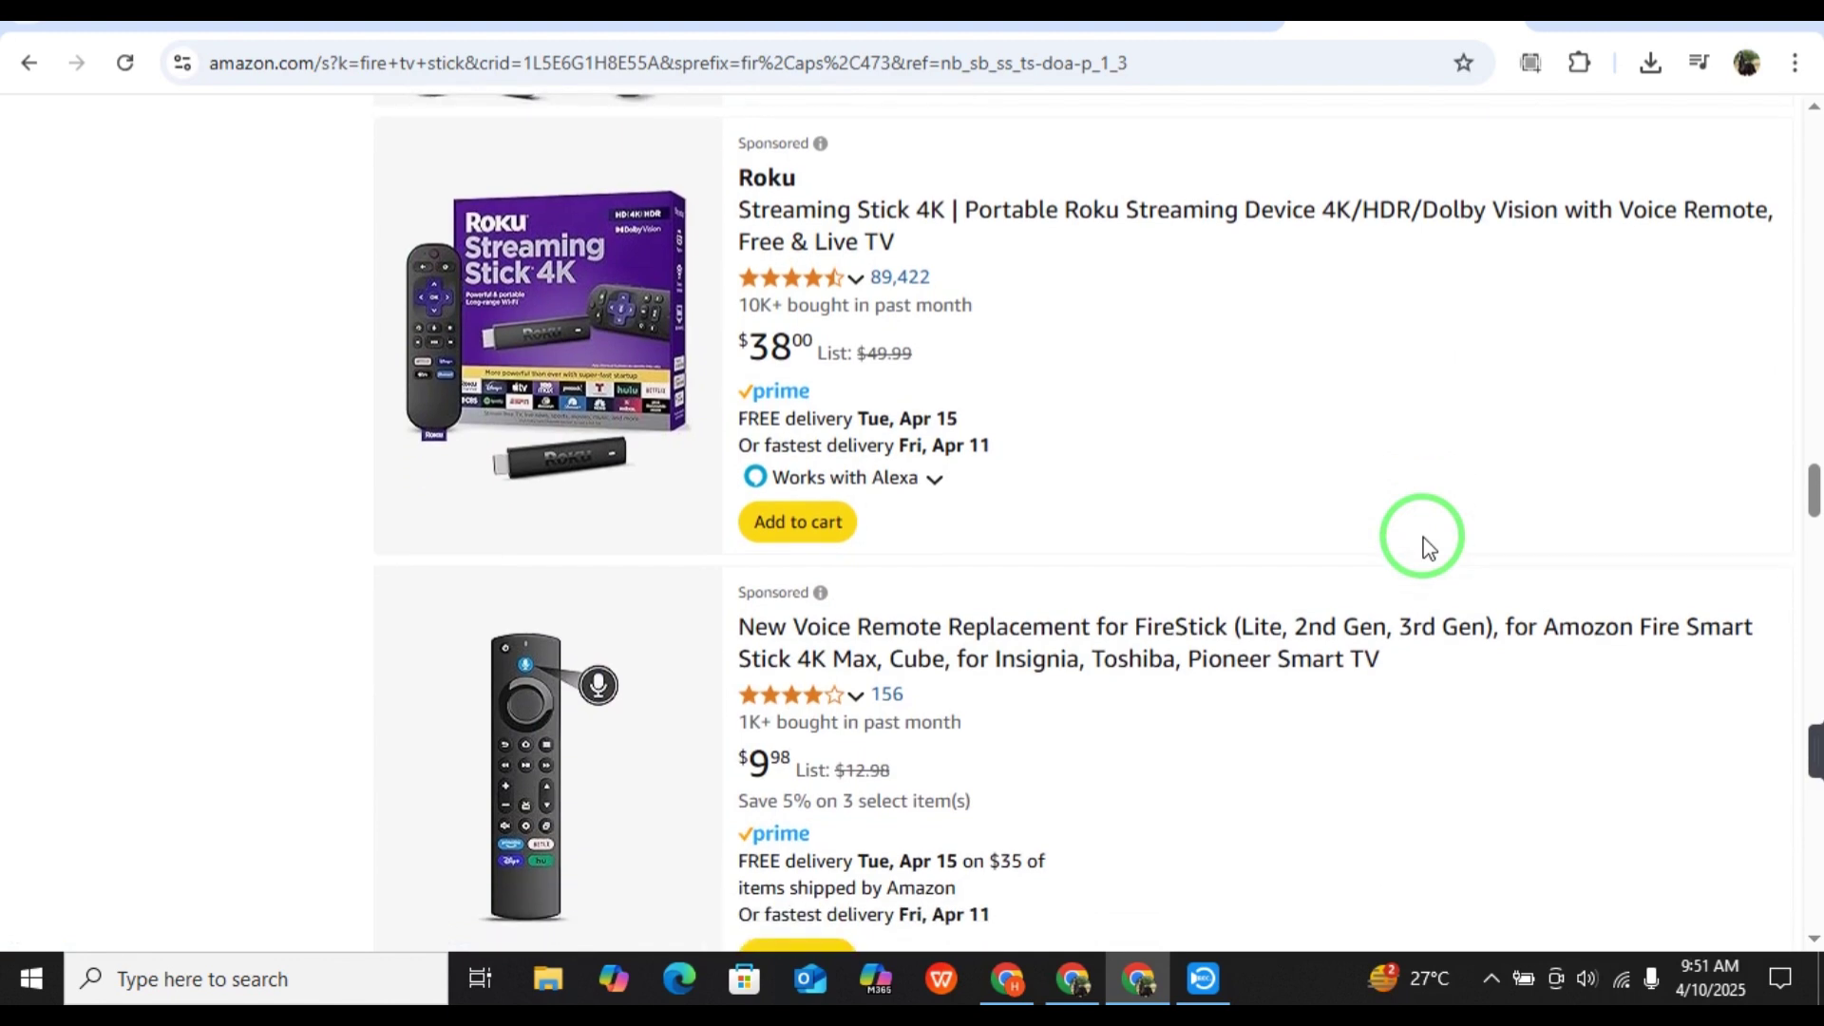
scroll(1425, 545, down, 4)
scroll(1425, 545, down, 3)
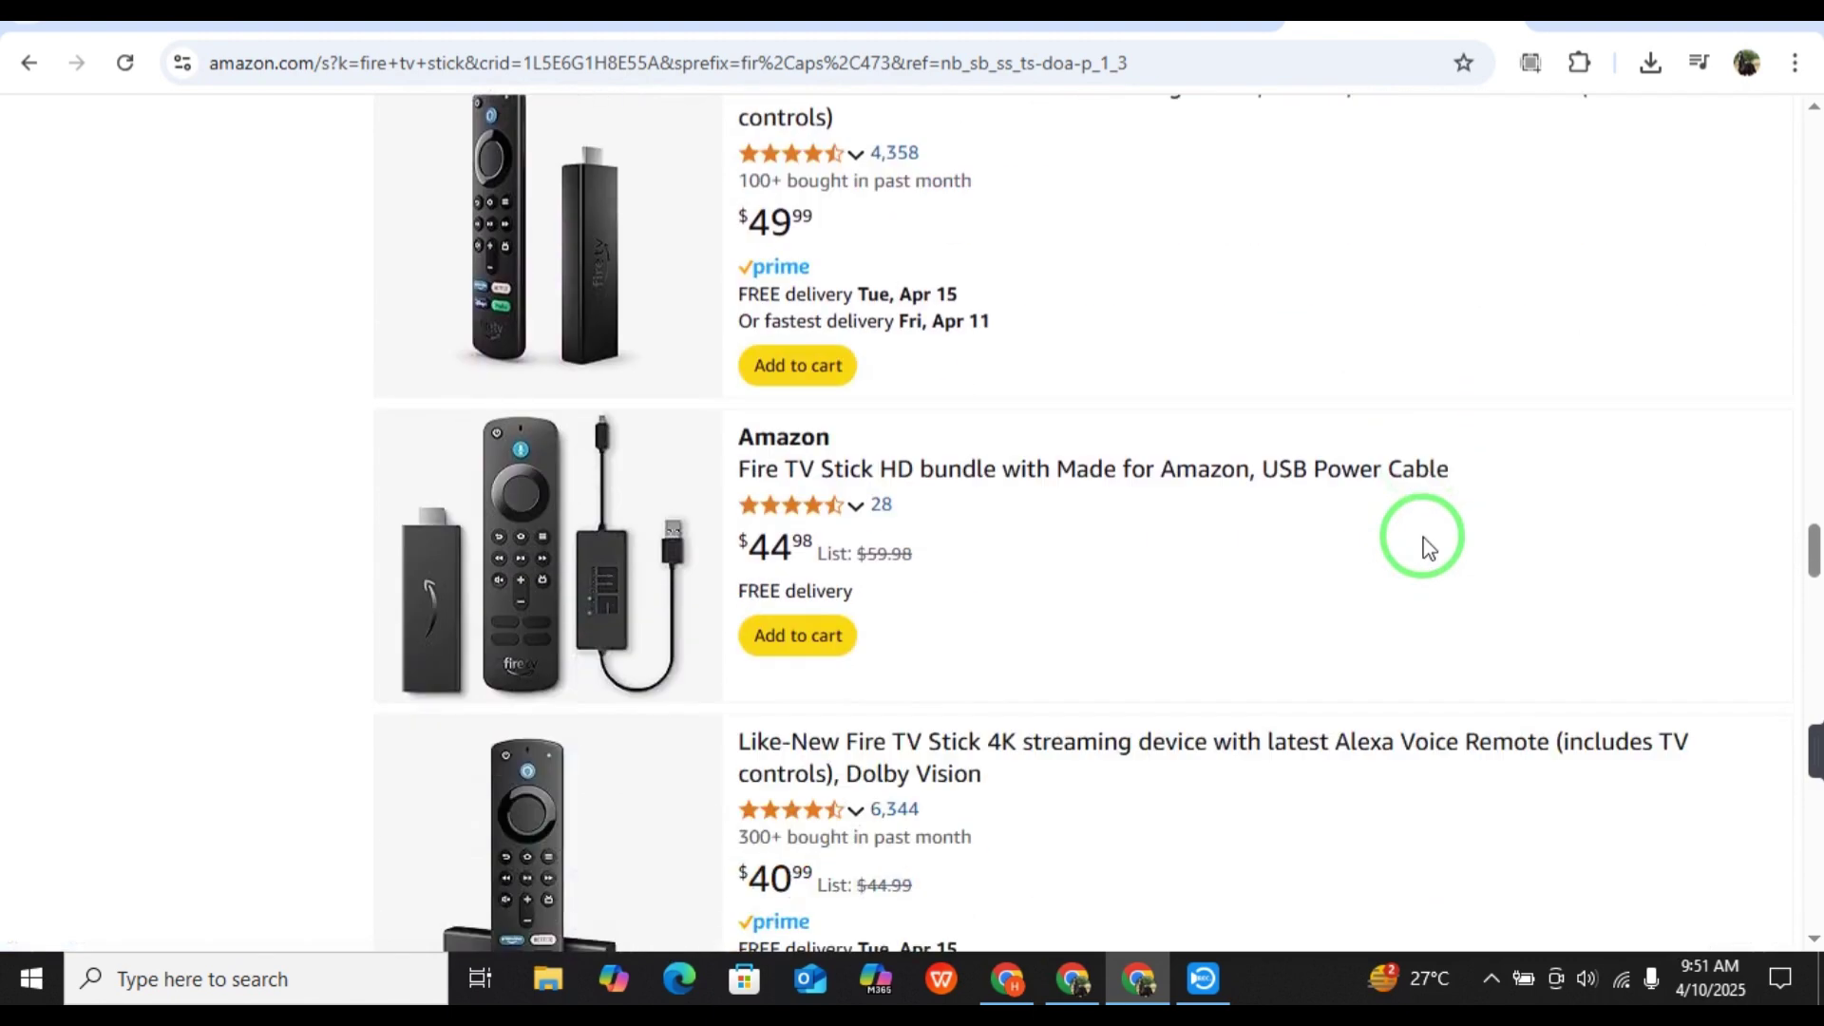
scroll(1425, 547, down, 1)
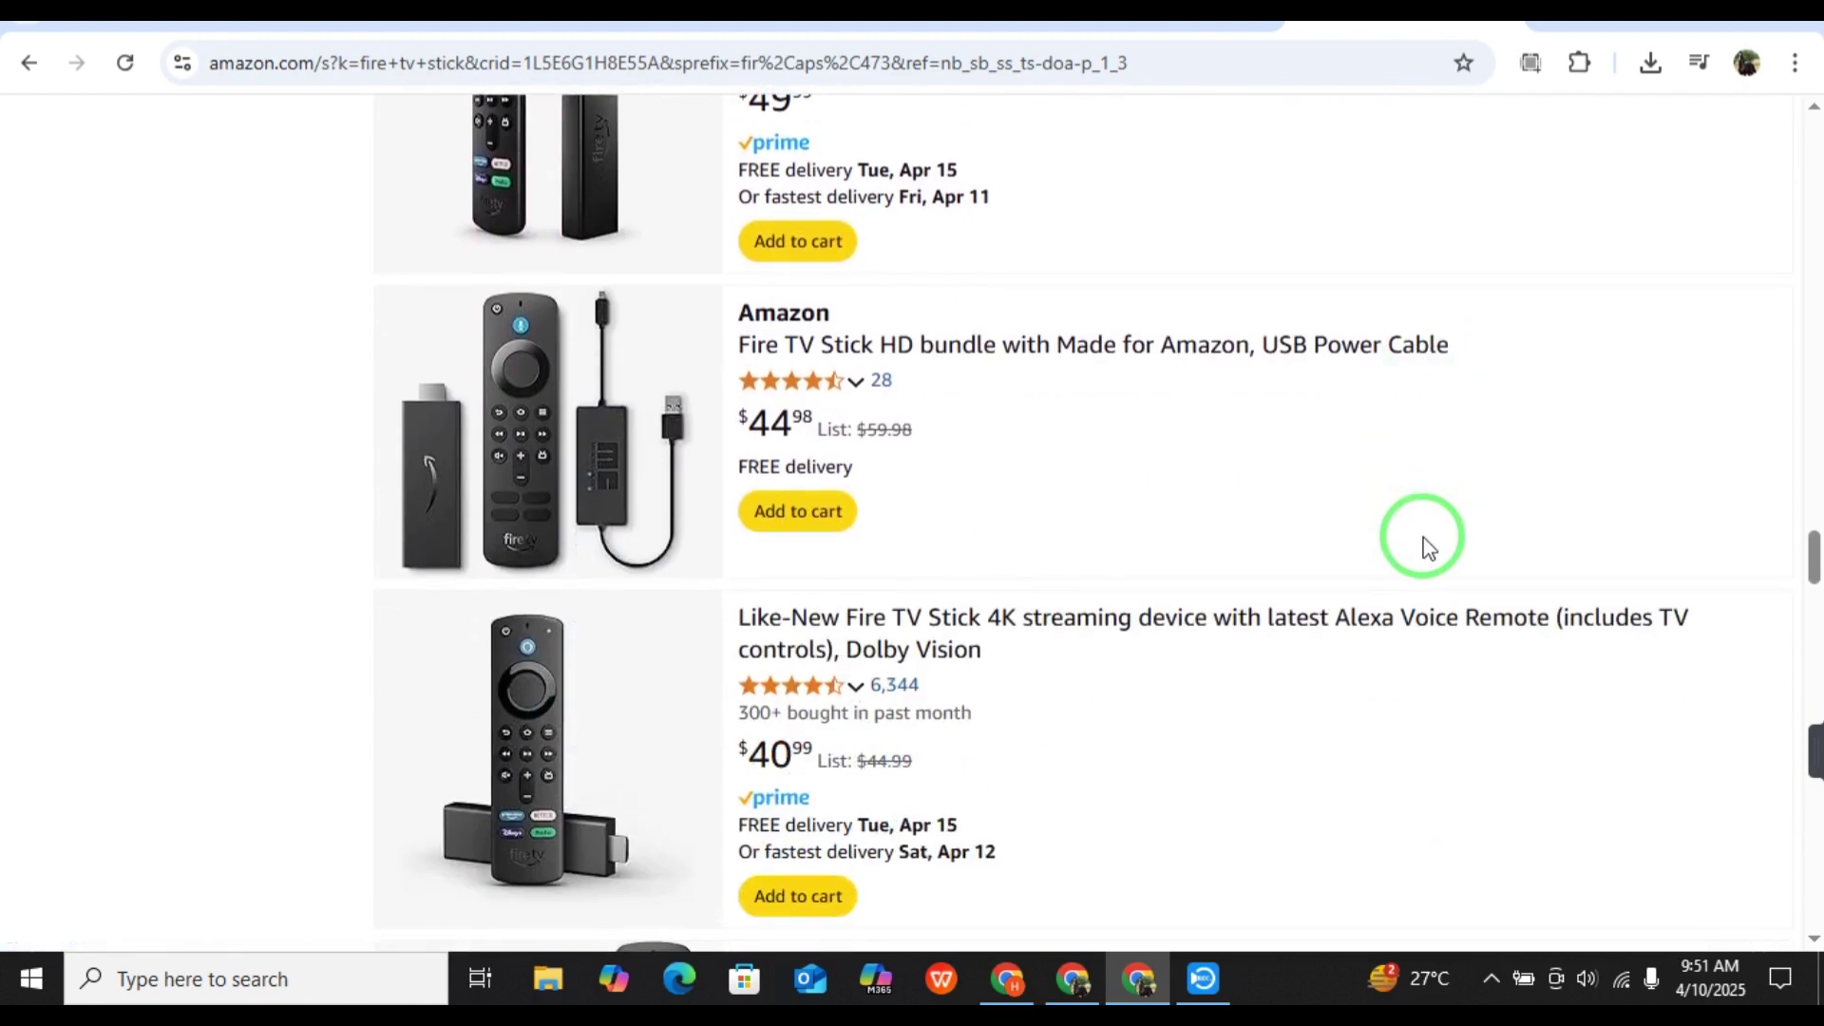